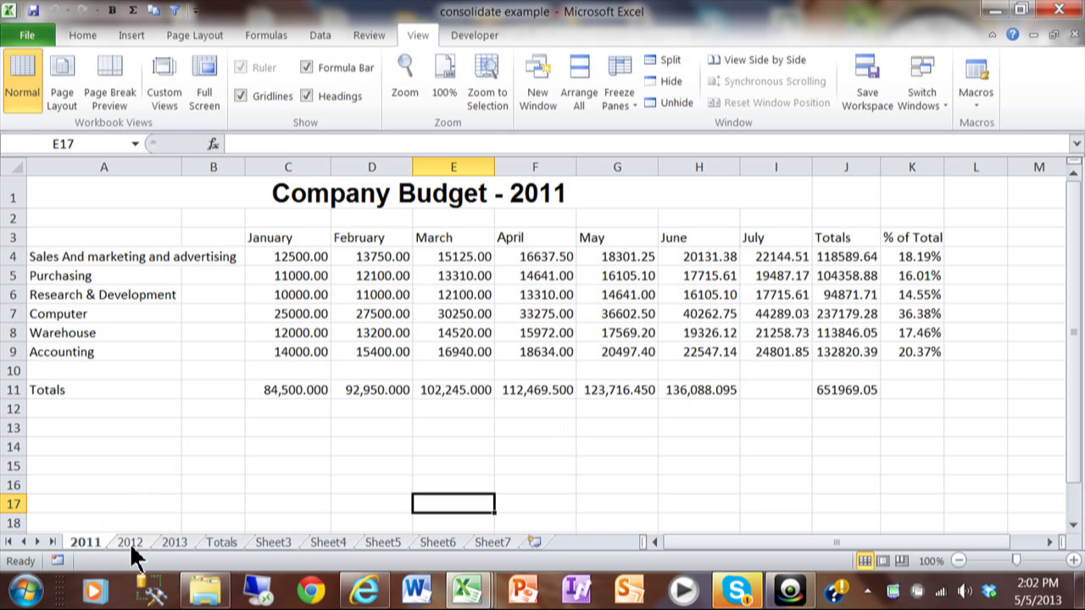
- On the 2012 sheet, enter the label "2011 Totals" in cell A13
{"action": "left_click", "coordinate": [130, 542]}
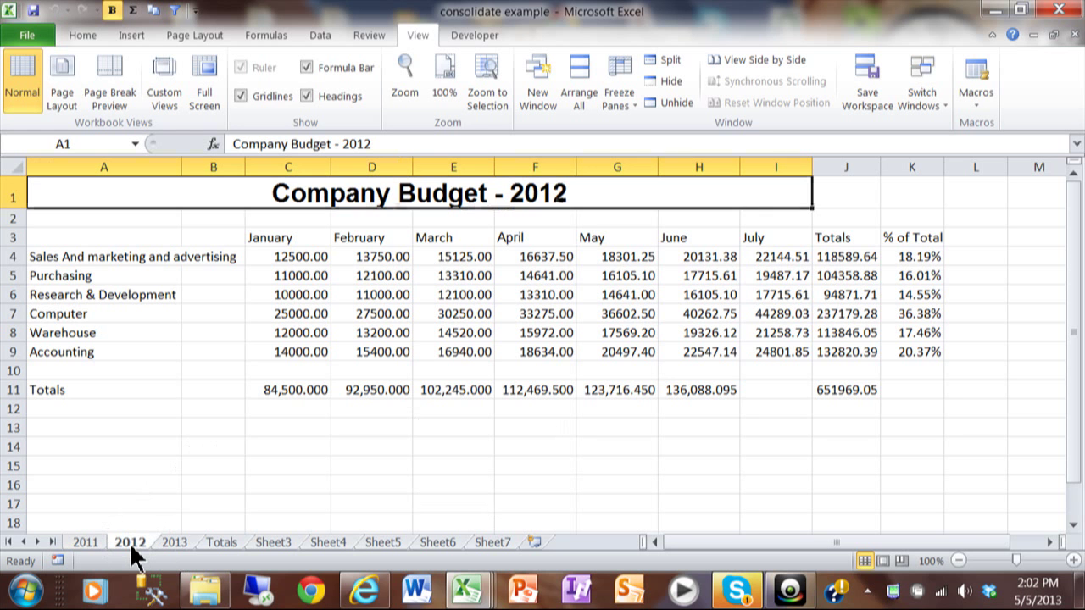
{"action": "left_click", "coordinate": [74, 430]}
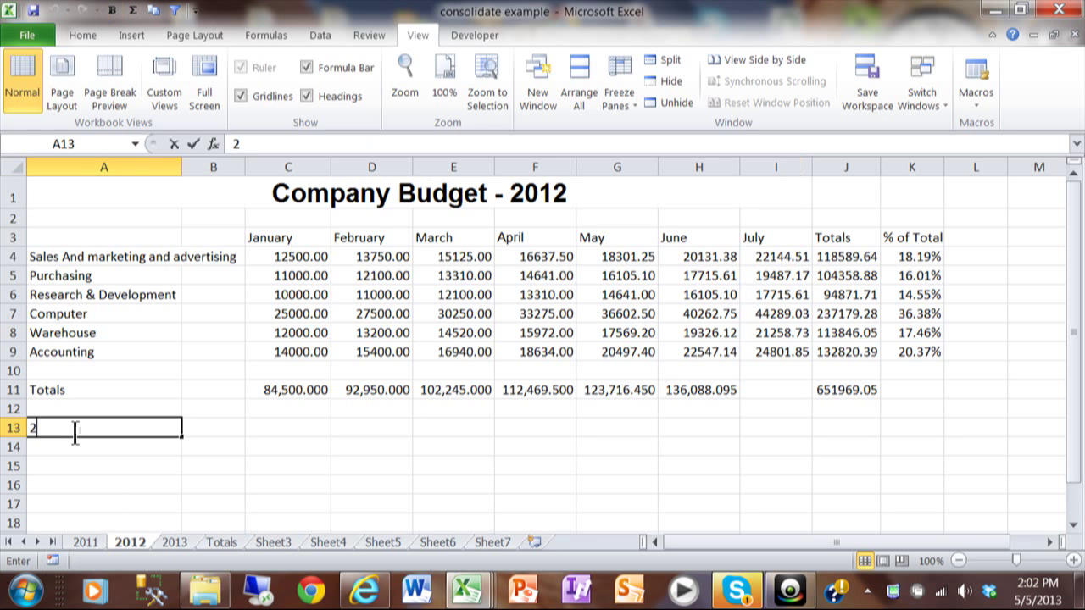
{"action": "type", "text": "2011 Tt"}
{"action": "key", "text": "BackSpace"}
{"action": "type", "text": "otq"}
{"action": "key", "text": "BackSpace"}
{"action": "type", "text": "als"}
{"action": "key", "text": "Return"}
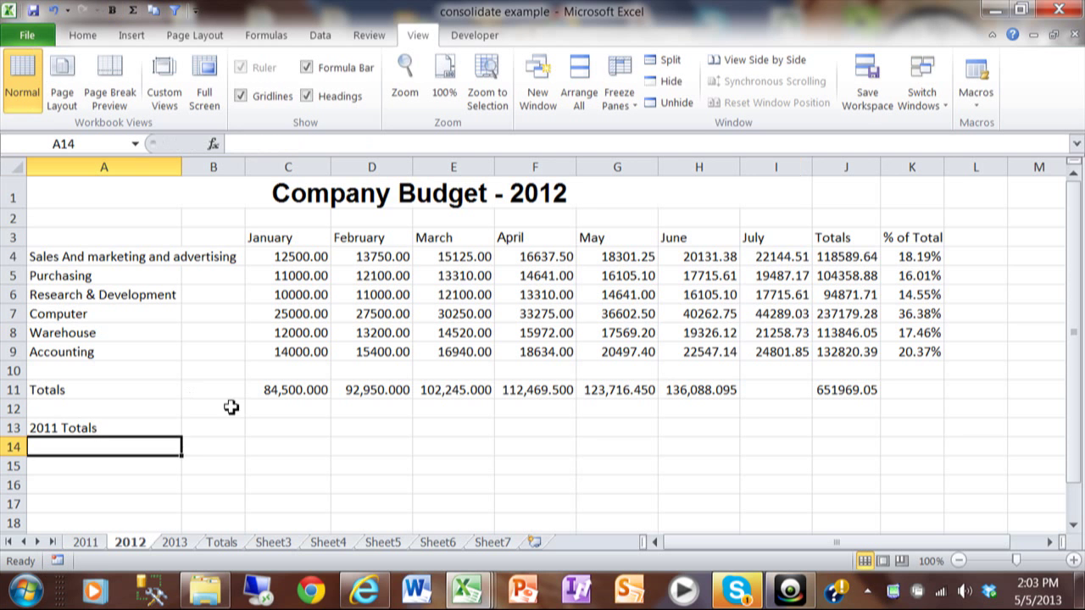
- In cell C13 of the 2012 sheet, enter a formula linking to the grand total in J11 of the 2011 sheet
{"action": "left_click", "coordinate": [300, 433]}
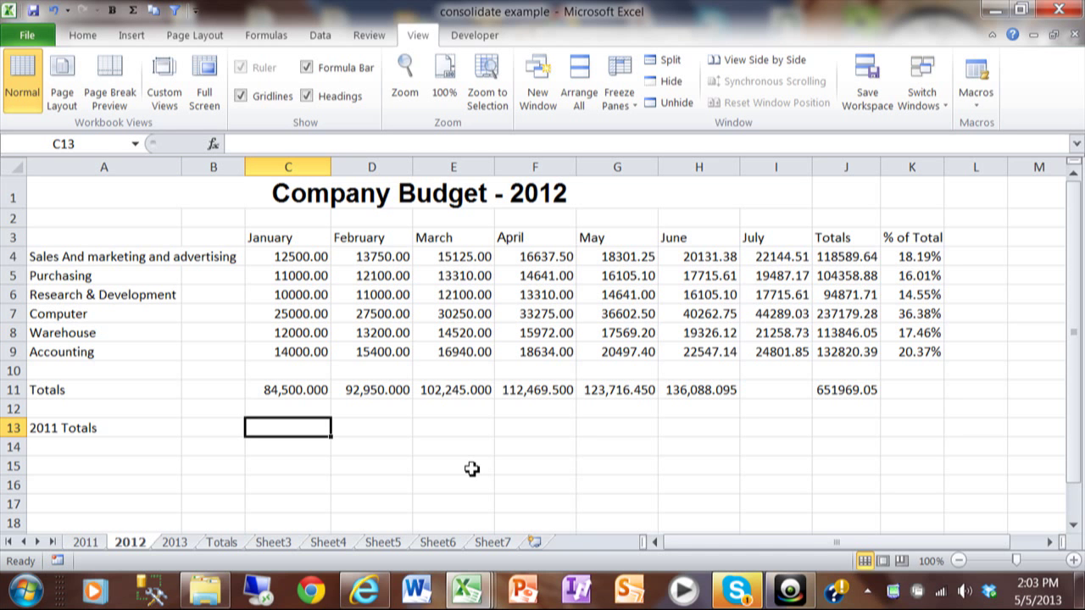
{"action": "type", "text": "="}
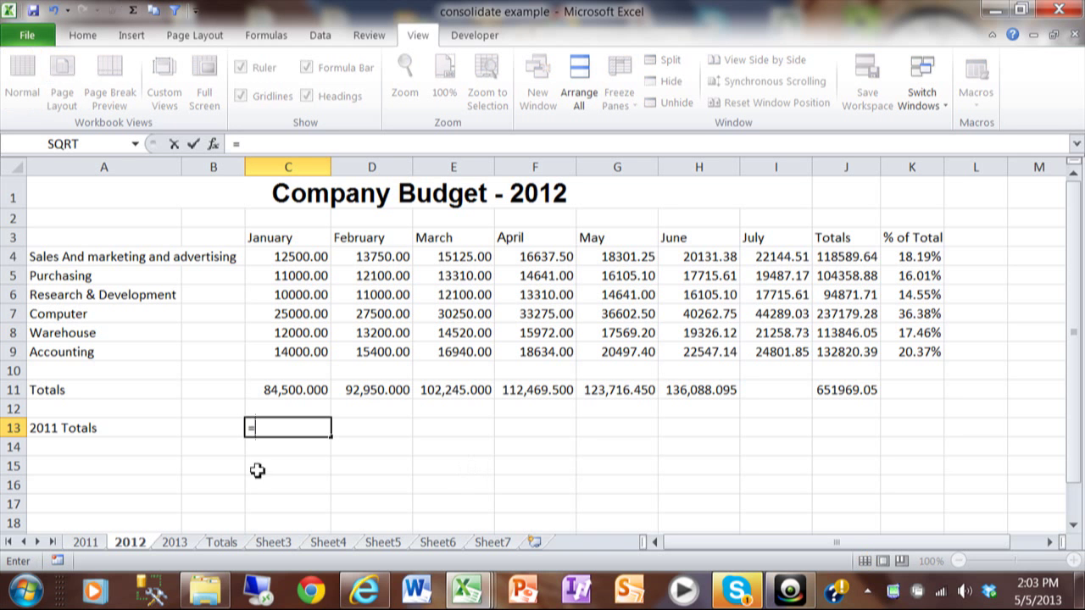
{"action": "left_click", "coordinate": [96, 543]}
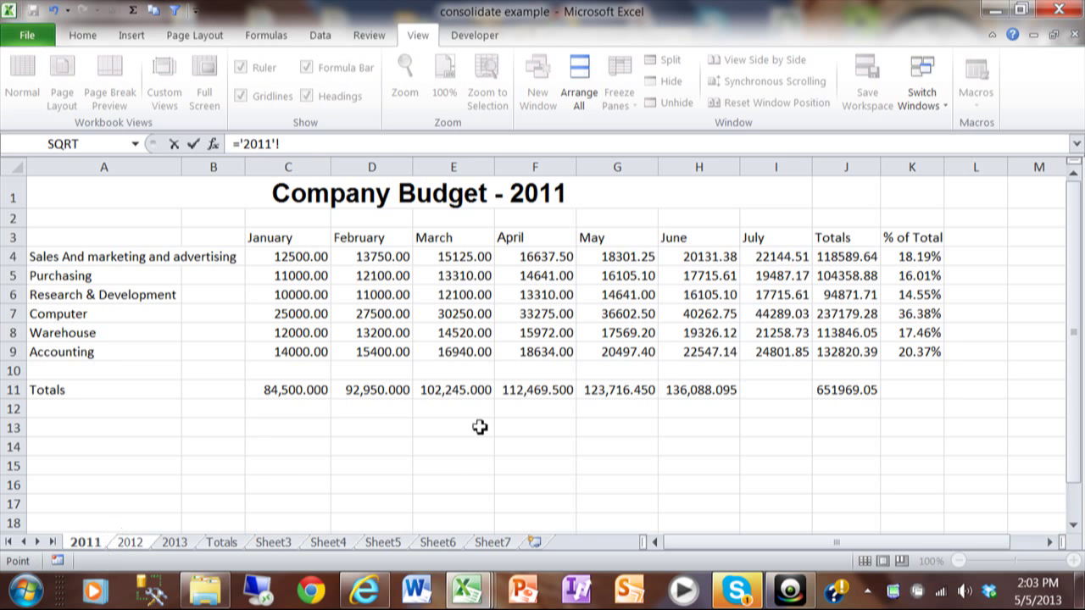
{"action": "left_click", "coordinate": [863, 395]}
{"action": "key", "text": "Return"}
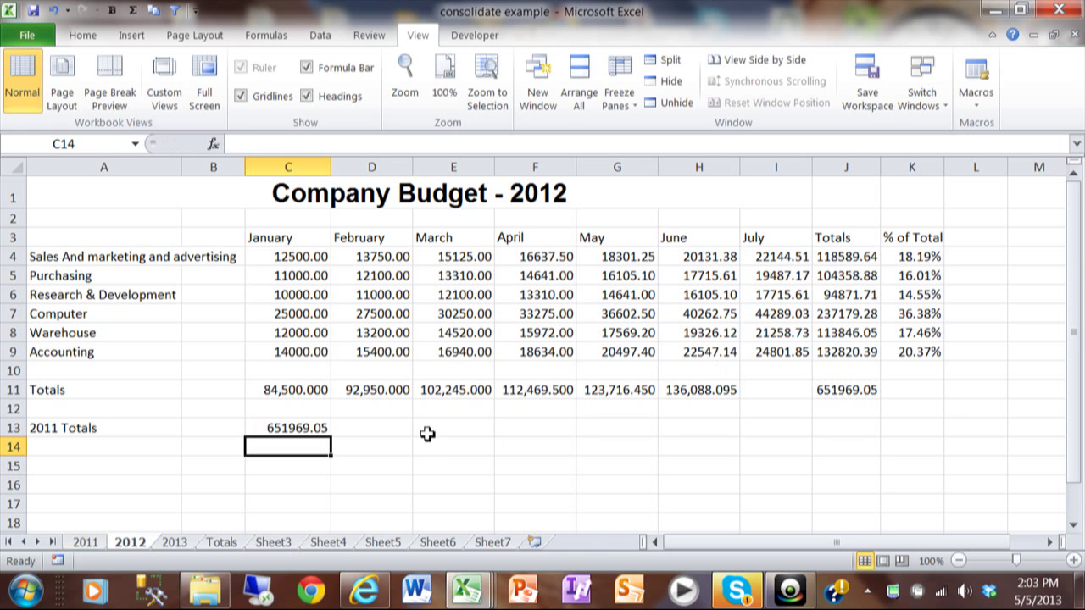
{"action": "left_click", "coordinate": [286, 431]}
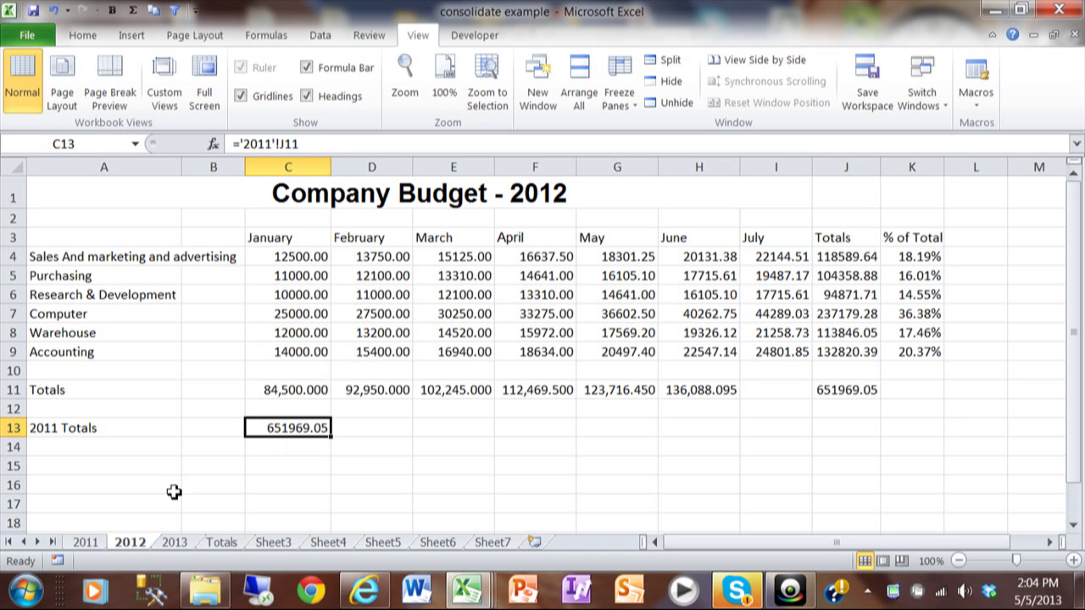
- On the 2011 sheet, set January Sales And marketing to 14000, Purchasing to 13500 and Research & Development to 15000, and check 2012's linked total
{"action": "left_click", "coordinate": [91, 544]}
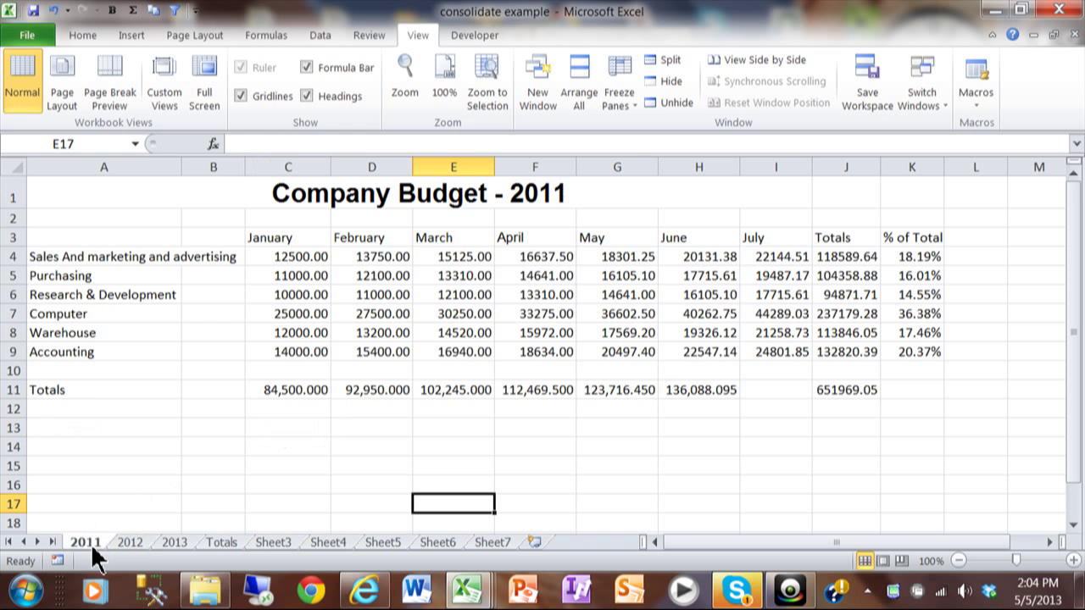
{"action": "left_click", "coordinate": [858, 389]}
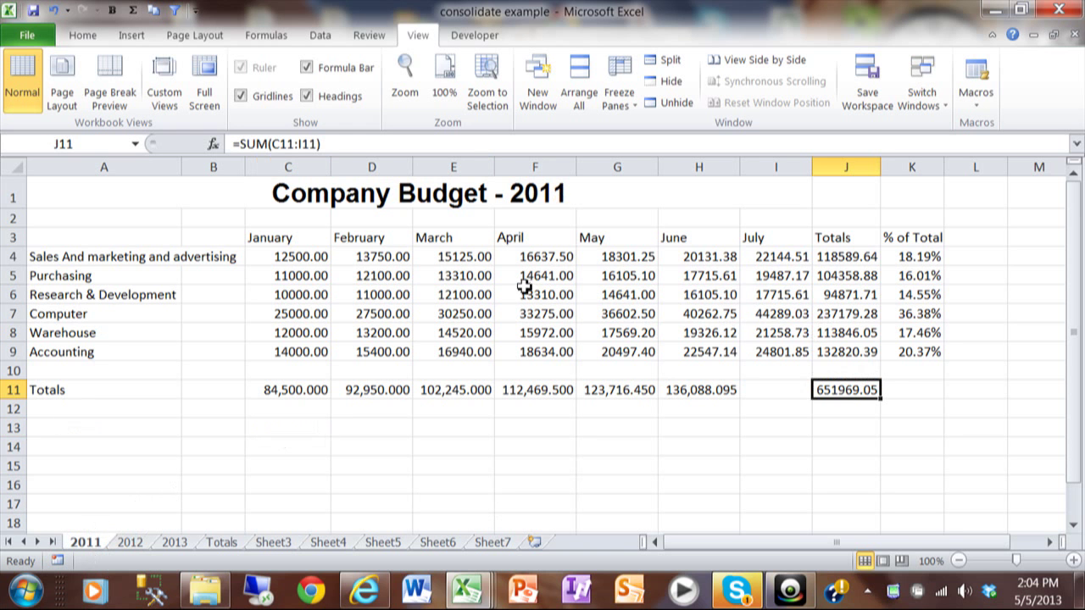
{"action": "left_click", "coordinate": [312, 259]}
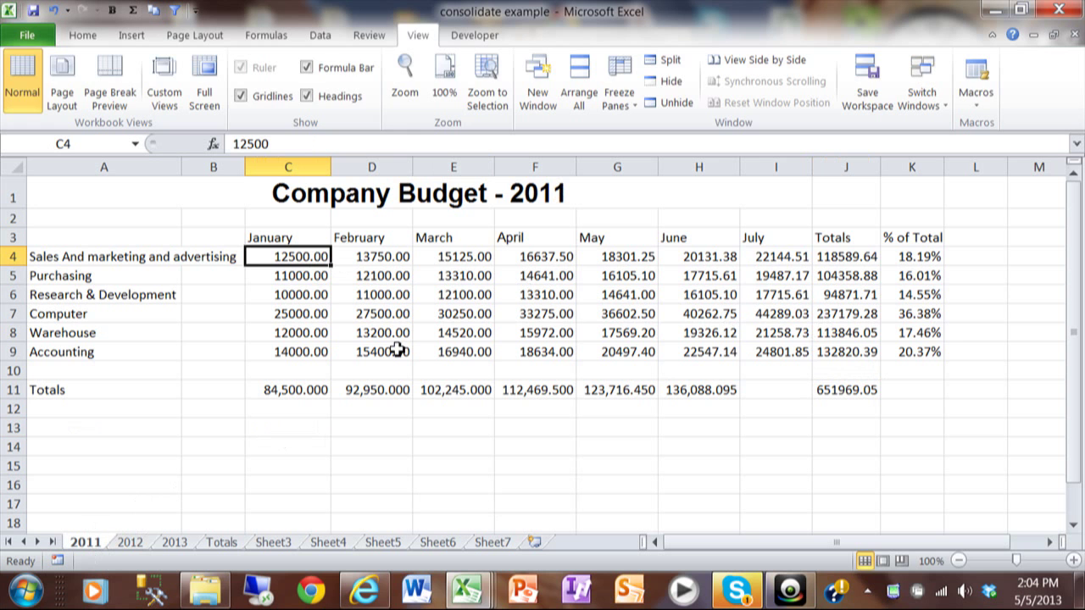
{"action": "type", "text": "14000"}
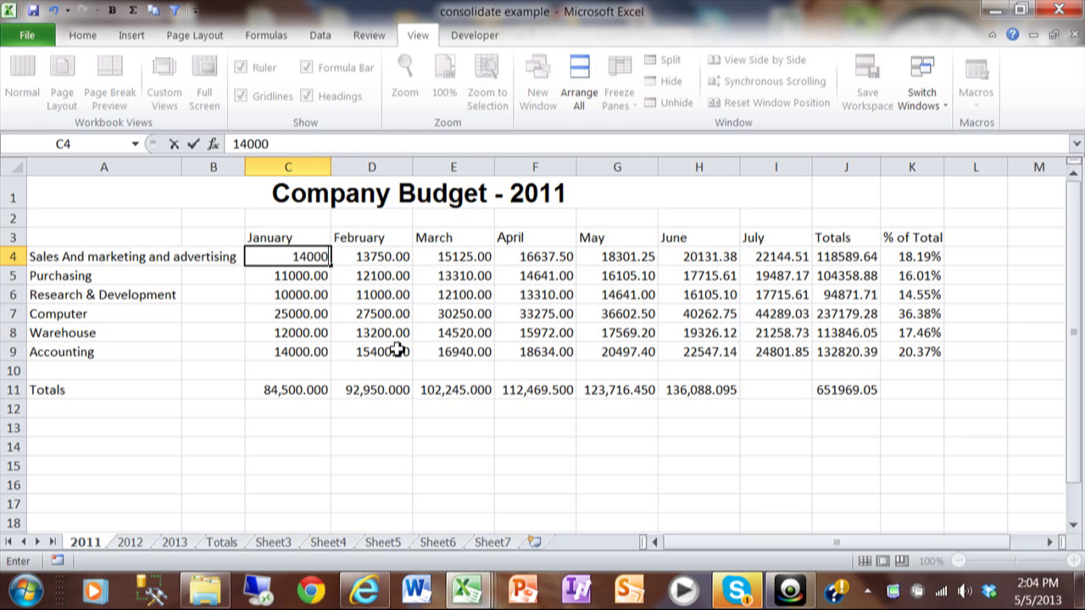
{"action": "key", "text": "Return"}
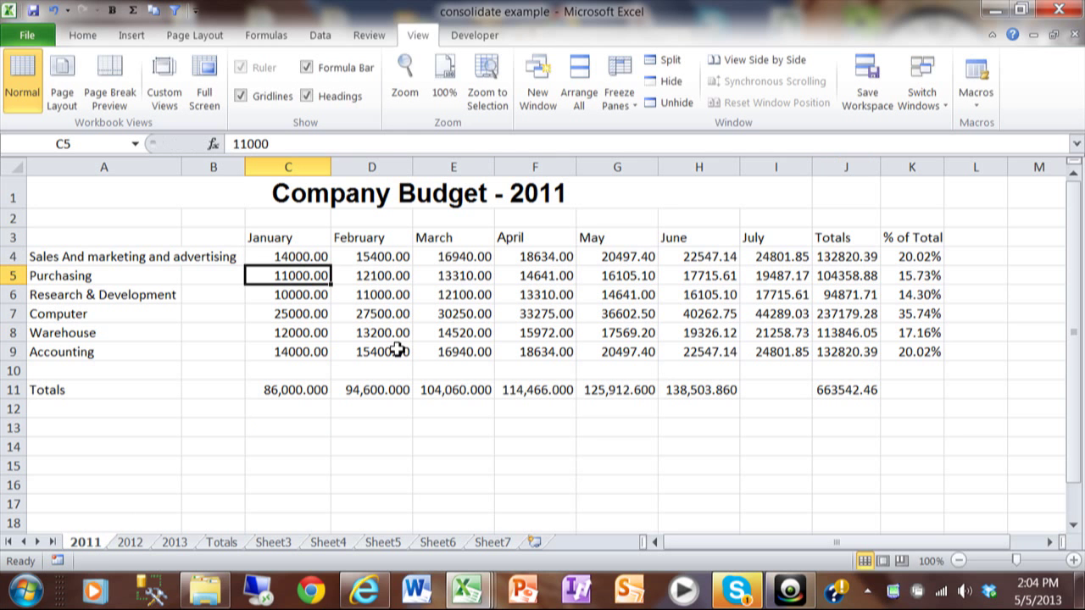
{"action": "type", "text": "13500"}
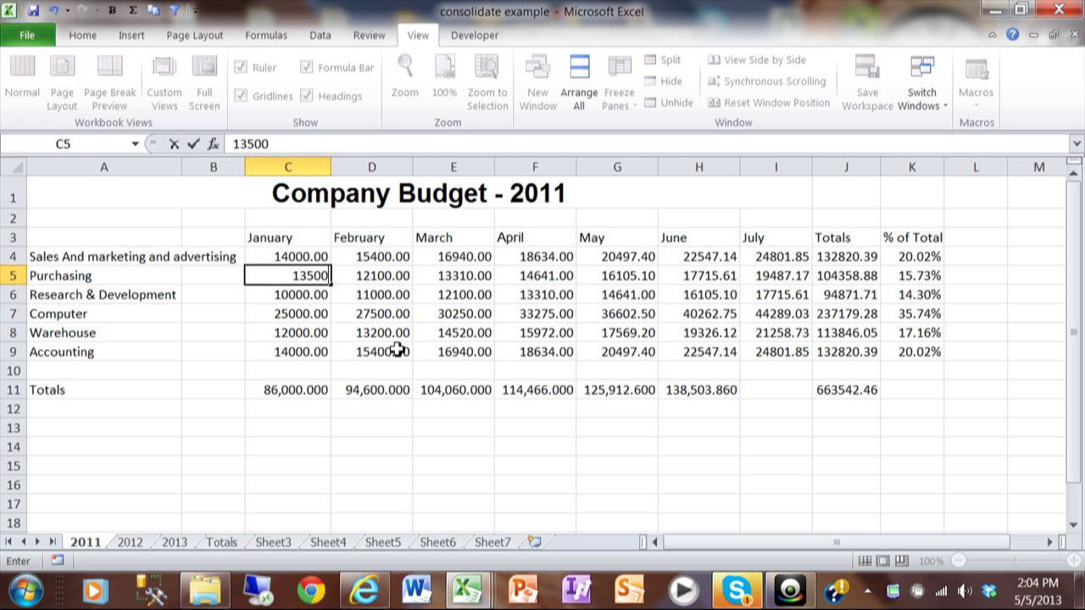
{"action": "key", "text": "Return"}
{"action": "type", "text": "15"}
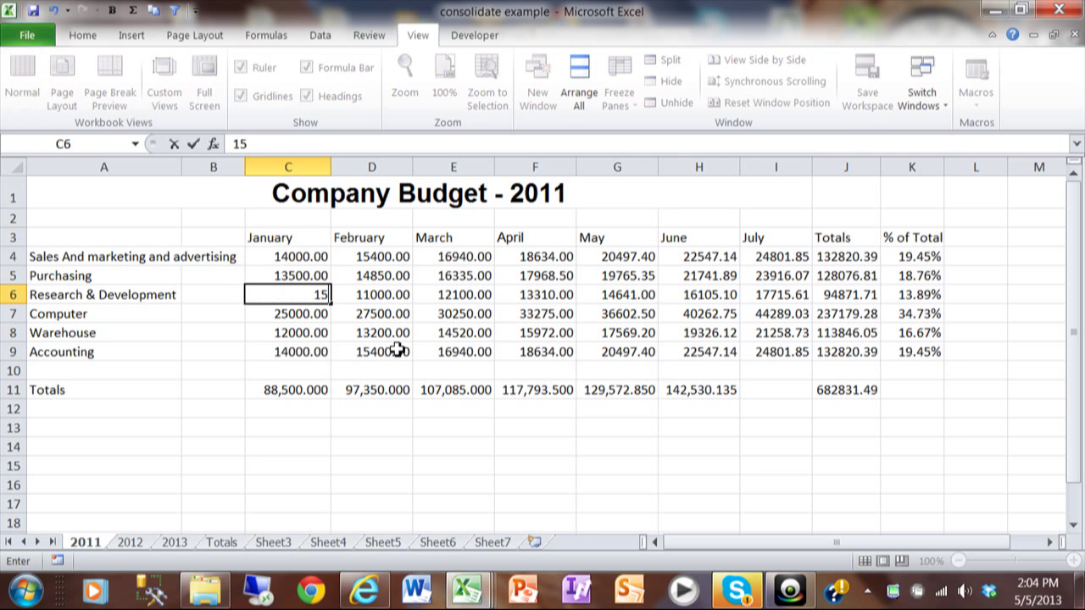
{"action": "type", "text": "000"}
{"action": "key", "text": "Return"}
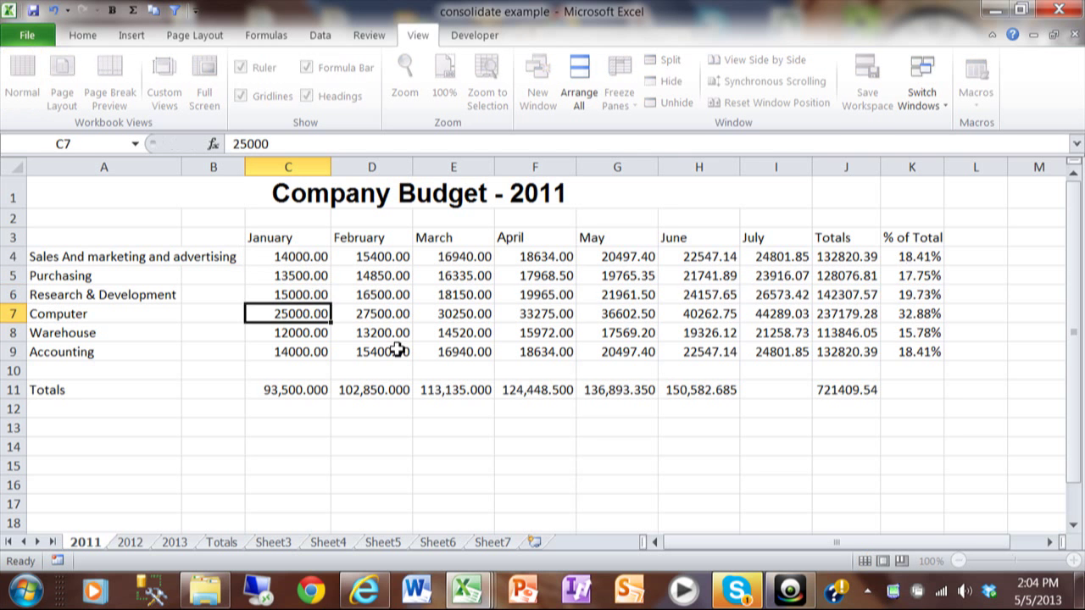
{"action": "left_click", "coordinate": [841, 392]}
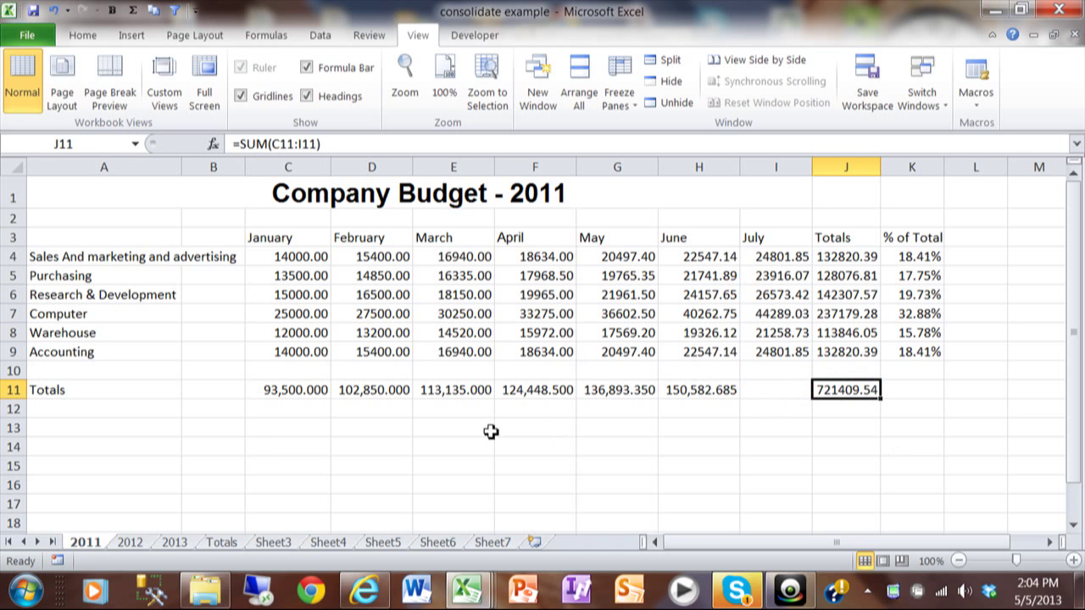
{"action": "left_click", "coordinate": [137, 542]}
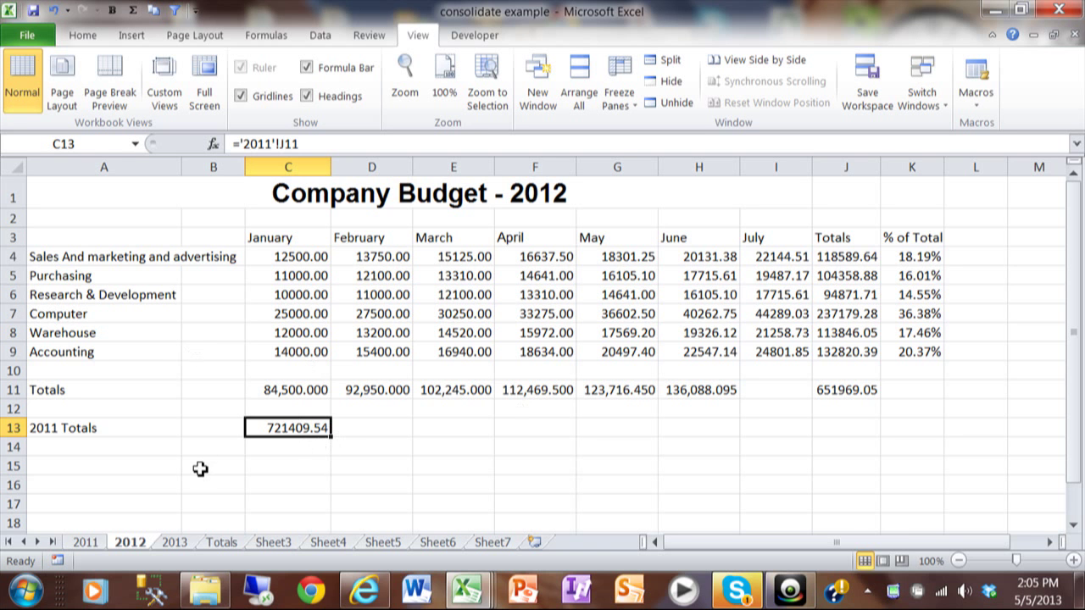
- Copy the January to June totals C11:H11 from the 2011 sheet and paste them as links starting at C15 of the 2012 sheet
{"action": "left_click", "coordinate": [85, 542]}
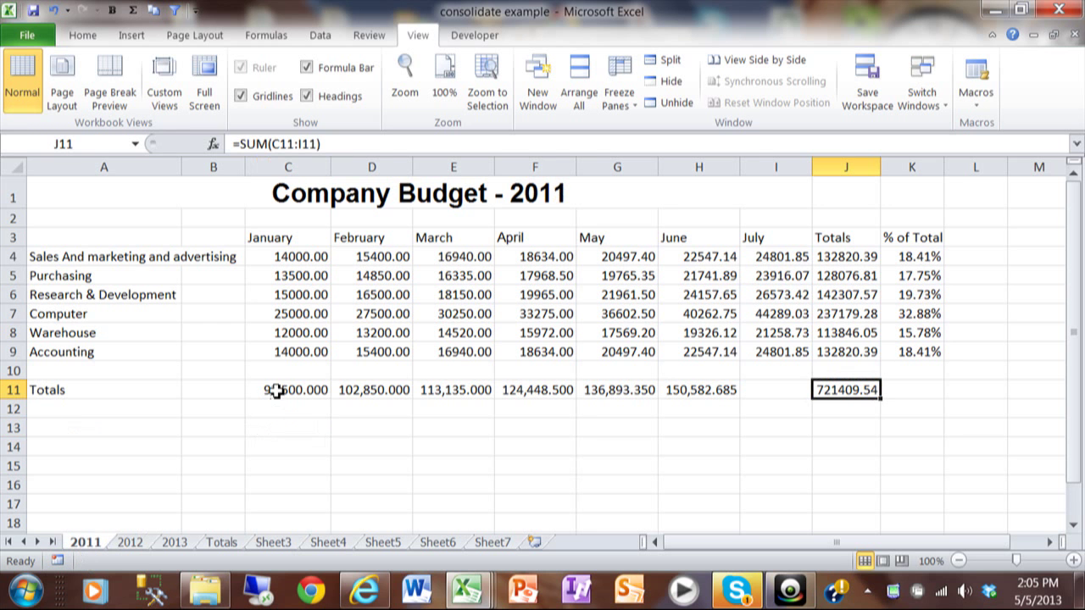
{"action": "left_click_drag", "start_coordinate": [276, 390], "coordinate": [679, 390]}
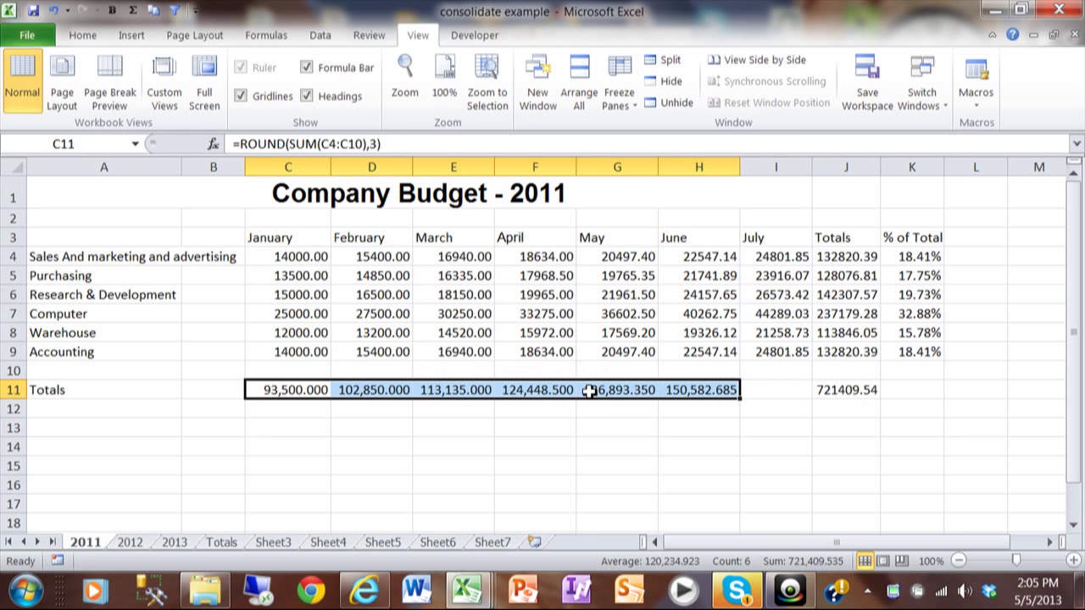
{"action": "right_click", "coordinate": [589, 391]}
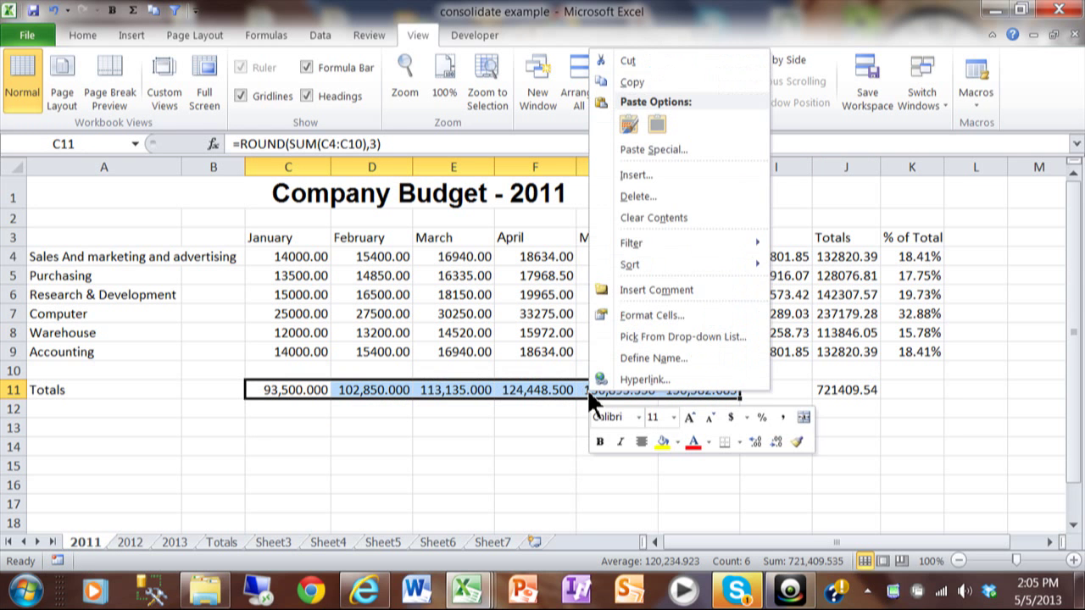
{"action": "left_click", "coordinate": [632, 82]}
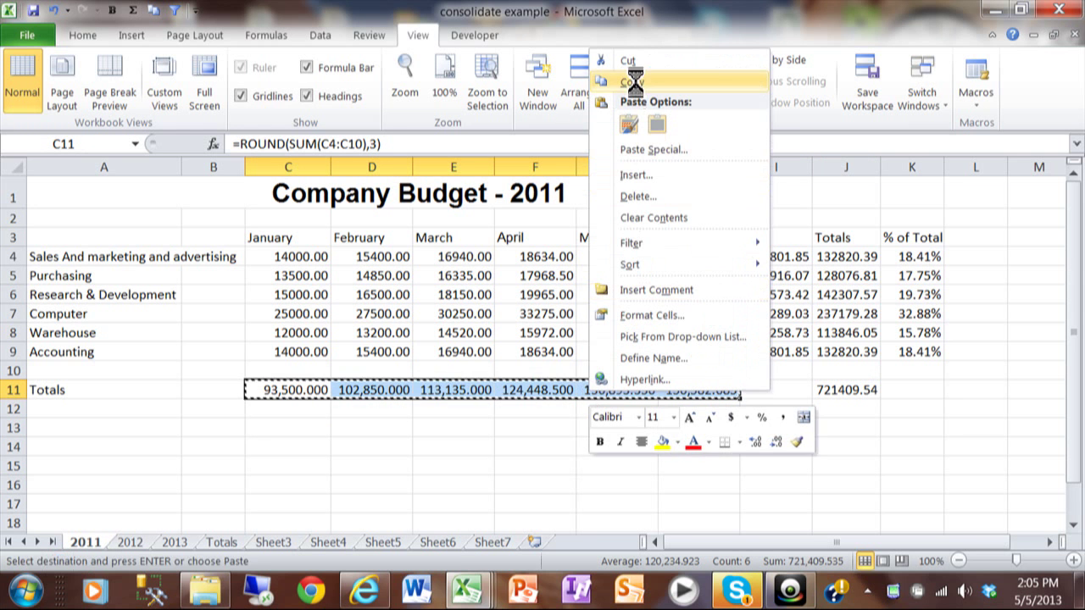
{"action": "left_click", "coordinate": [129, 543]}
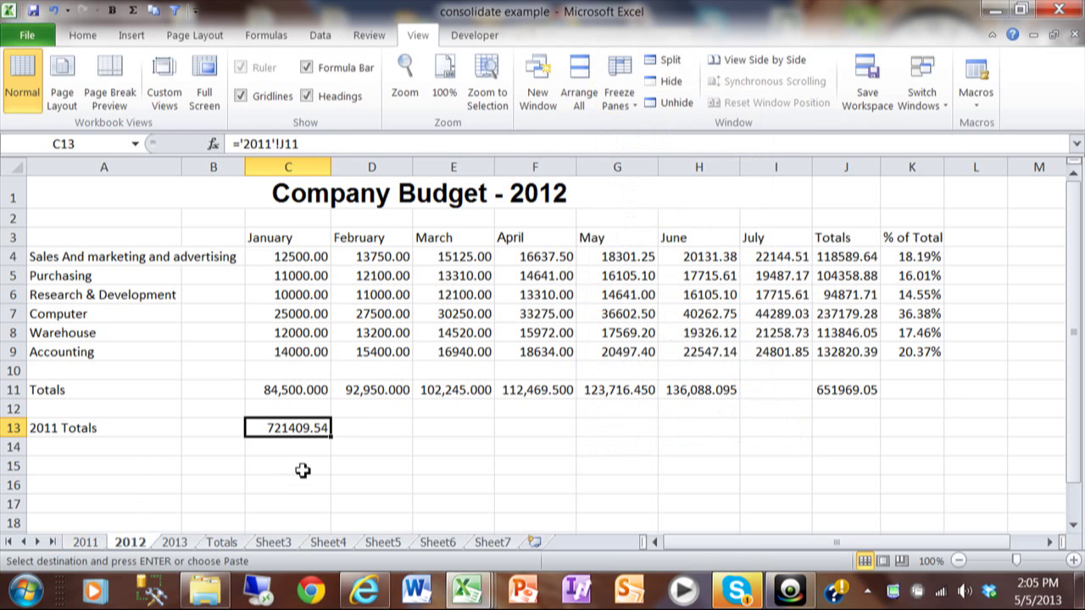
{"action": "left_click", "coordinate": [302, 470]}
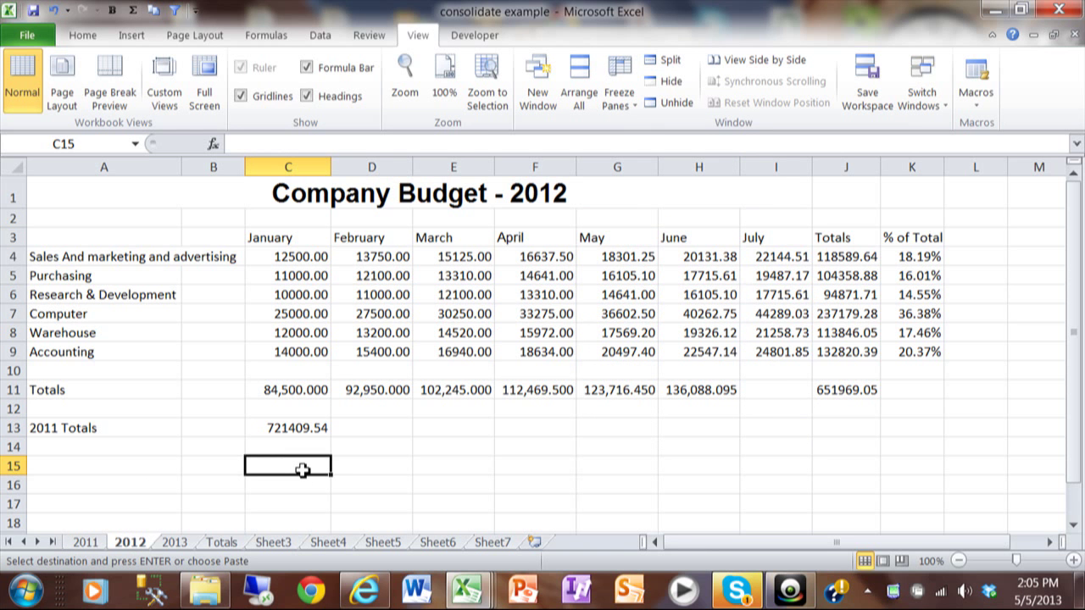
{"action": "right_click", "coordinate": [302, 469]}
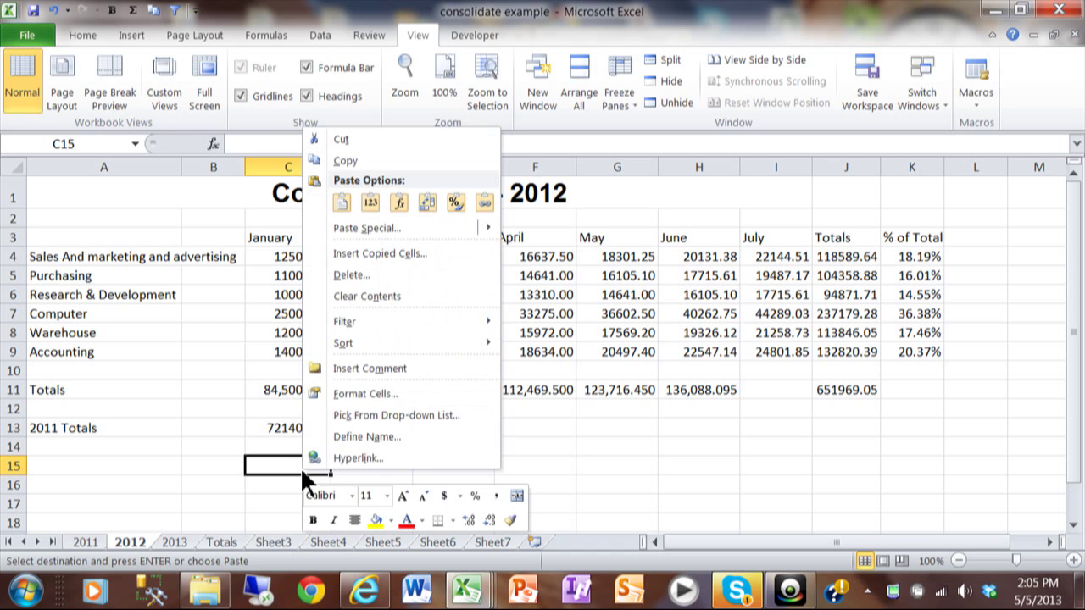
{"action": "left_click", "coordinate": [365, 227]}
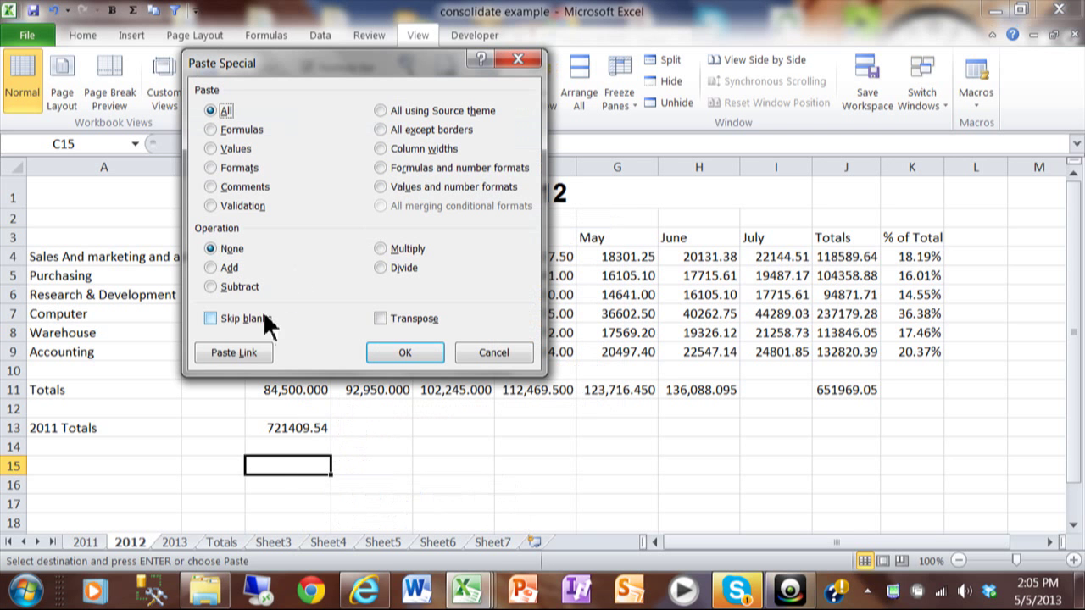
{"action": "left_click", "coordinate": [232, 353]}
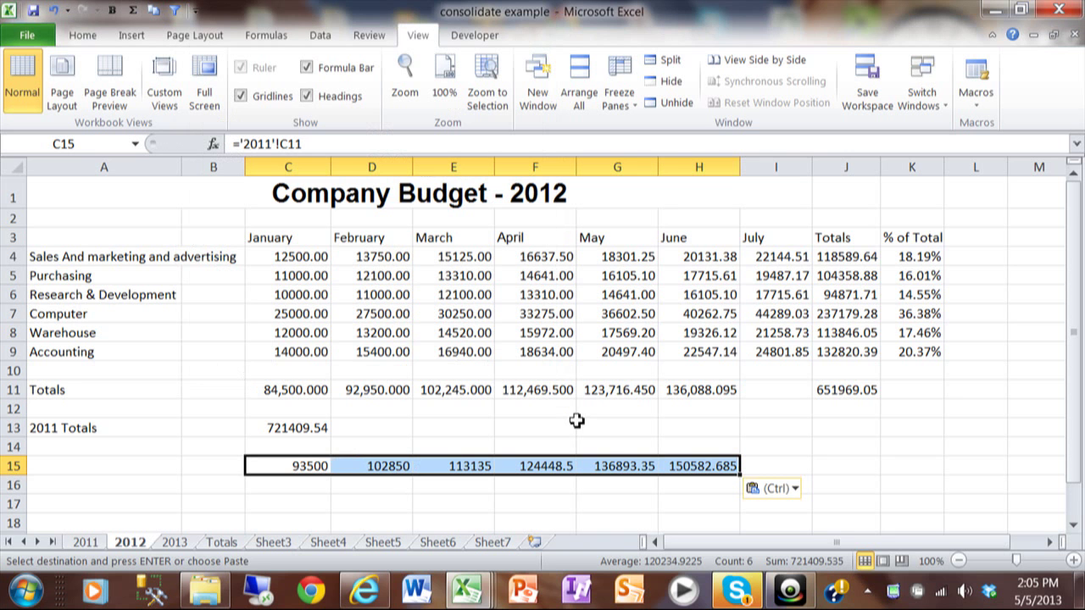
- Apply only the copied cells' formats to the linked totals in C15:H15 with Paste Special, and check the link formula in C15
{"action": "right_click", "coordinate": [299, 466]}
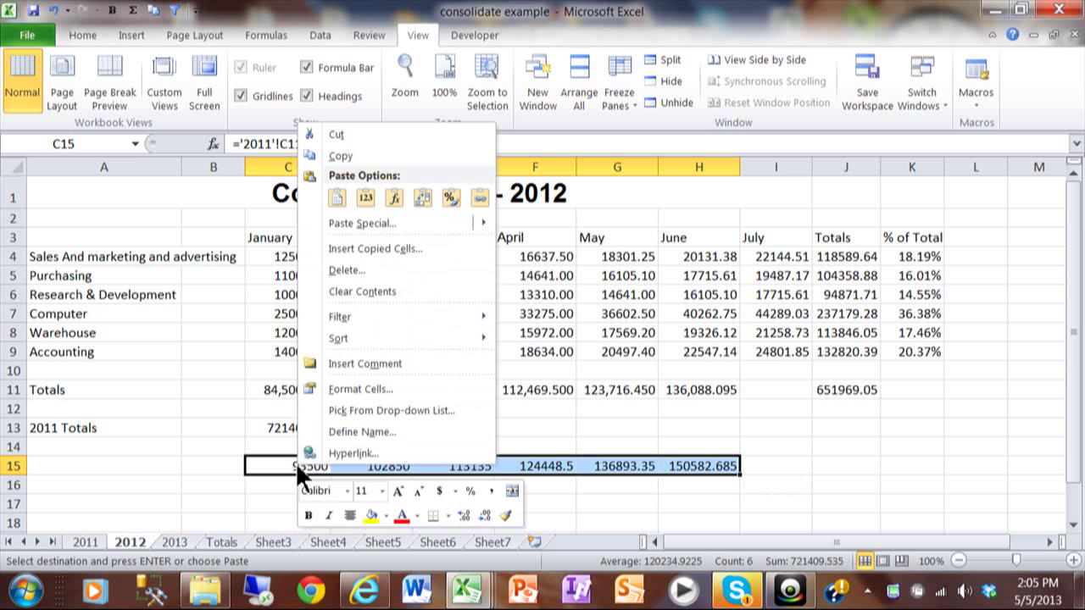
{"action": "mouse_move", "coordinate": [348, 224]}
{"action": "left_click", "coordinate": [349, 222]}
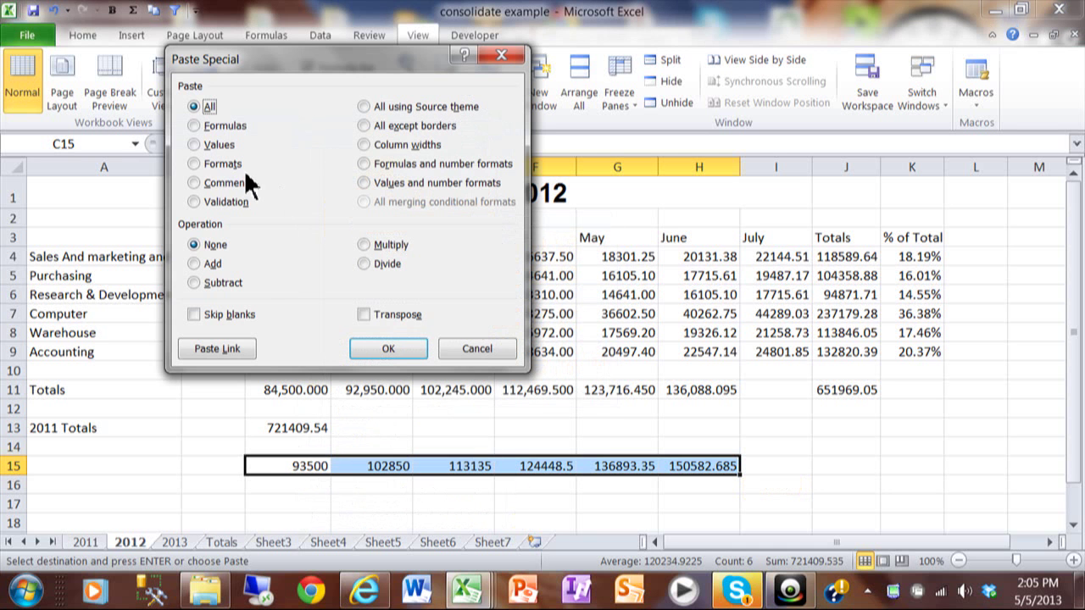
{"action": "left_click", "coordinate": [195, 164]}
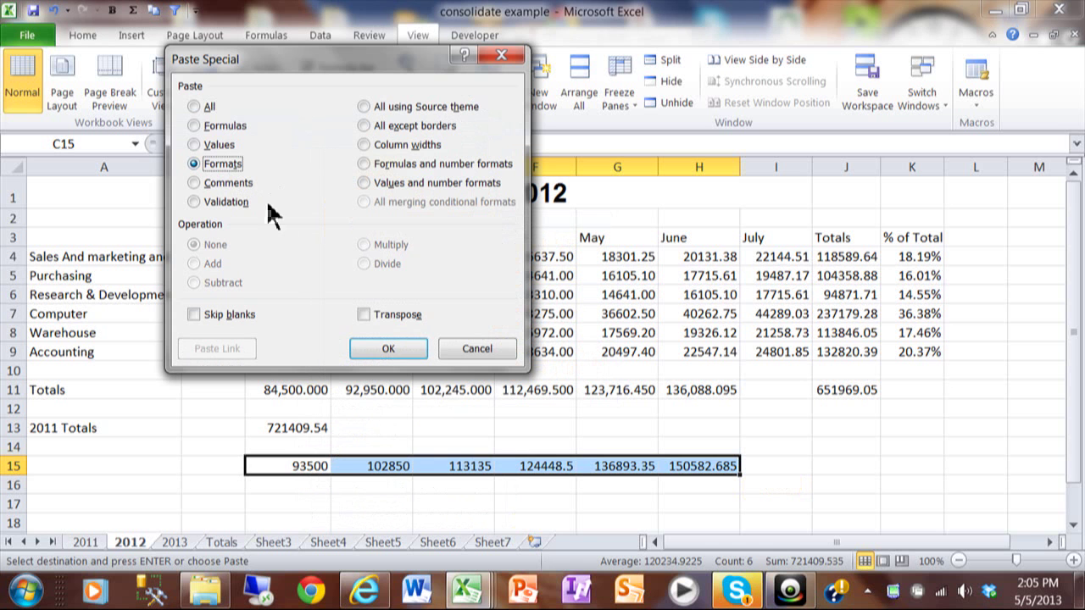
{"action": "left_click", "coordinate": [373, 349]}
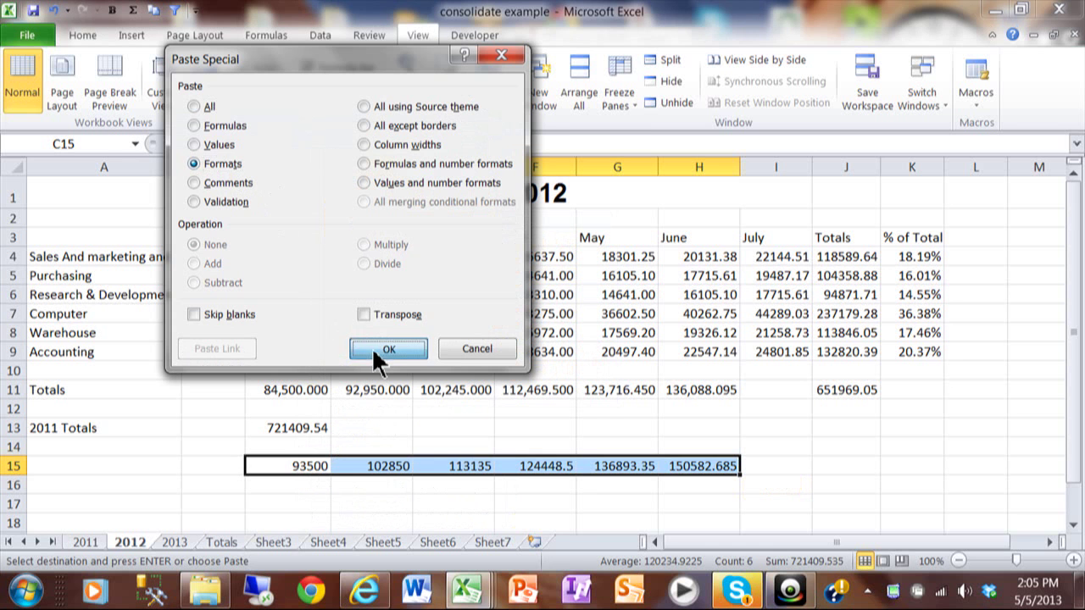
{"action": "left_click", "coordinate": [305, 467]}
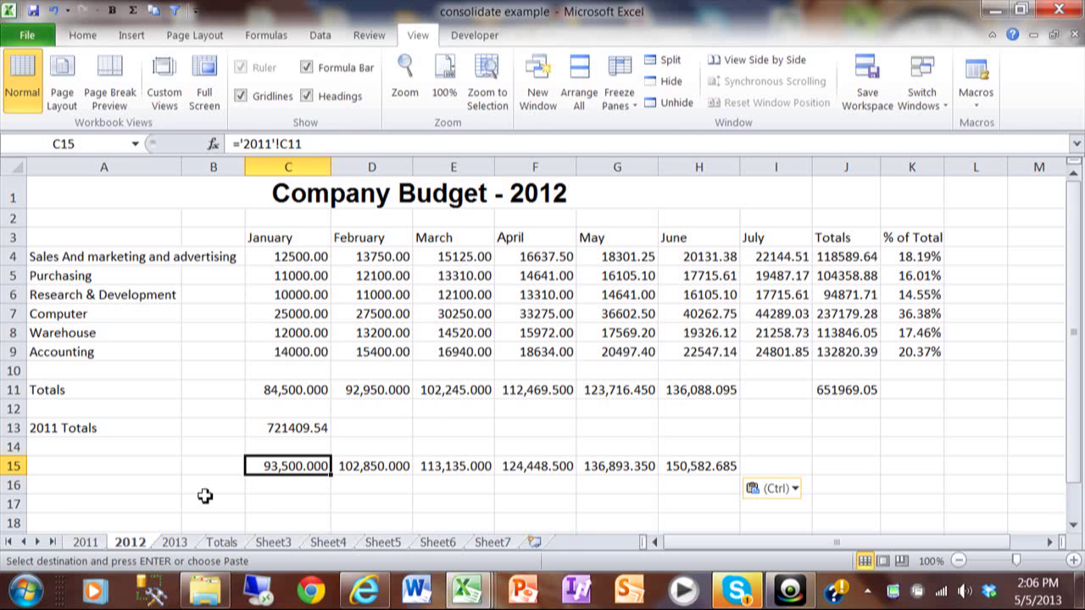
- On the 2011 sheet, set January Computer to 30000, Warehouse to 14500 and Accounting to 16000, and check the linked totals on 2012
{"action": "left_click", "coordinate": [85, 543]}
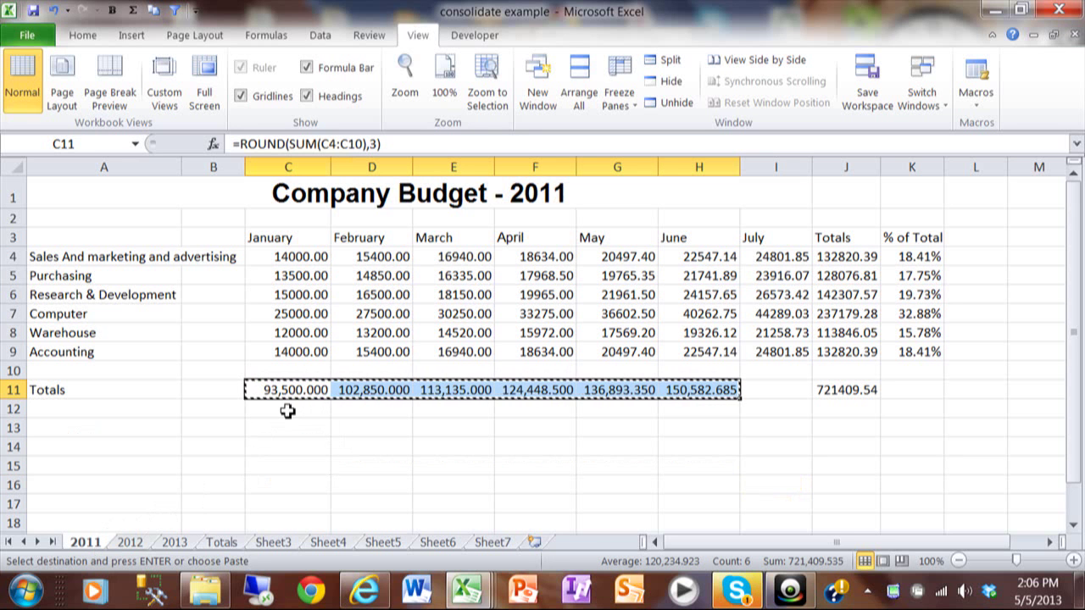
{"action": "key", "text": "Escape"}
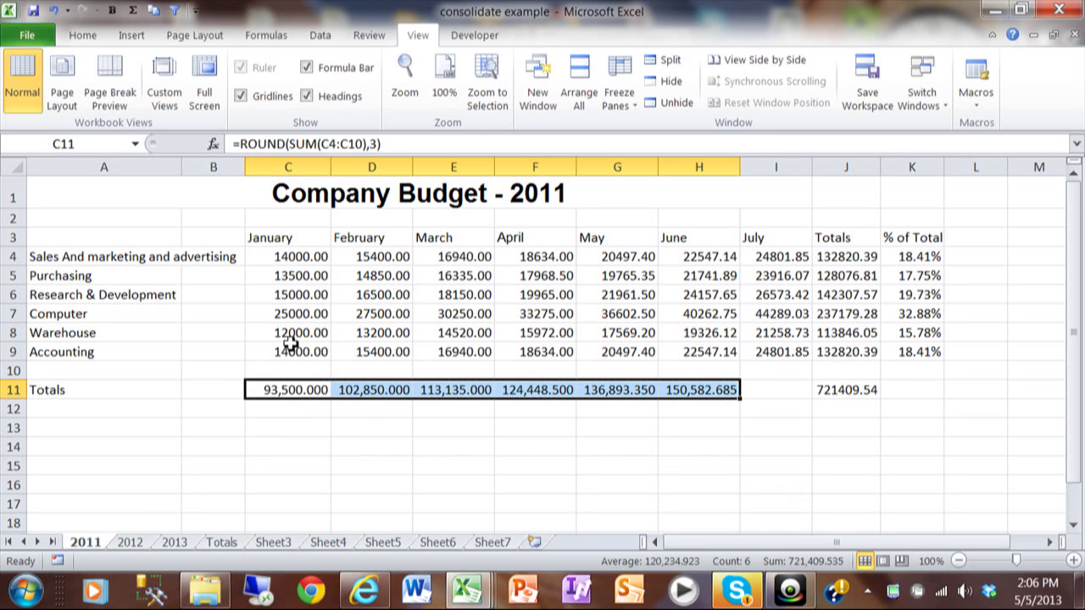
{"action": "left_click", "coordinate": [291, 315]}
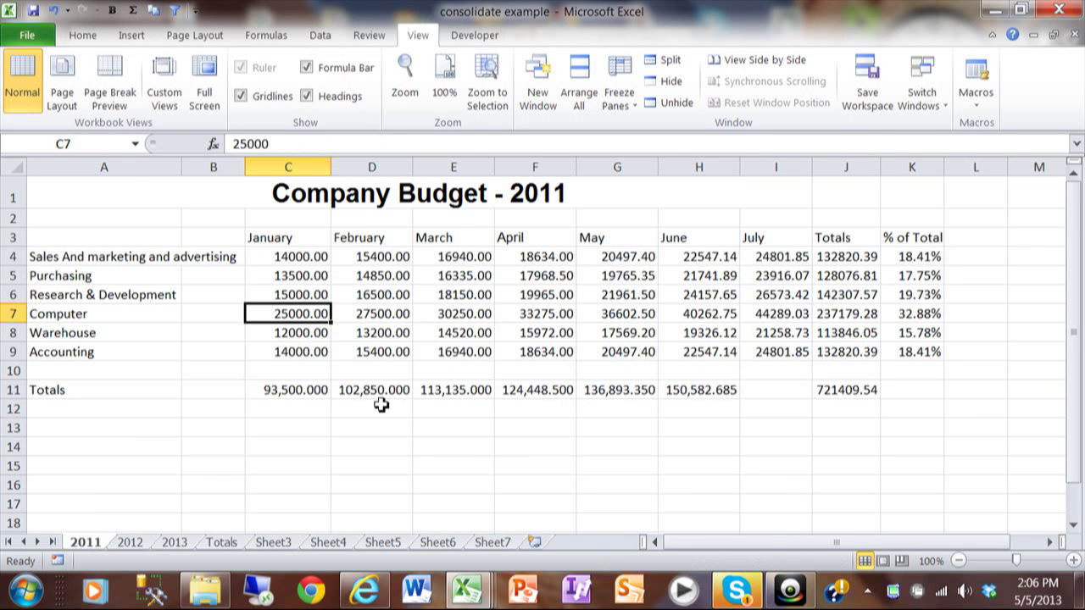
{"action": "type", "text": "30000"}
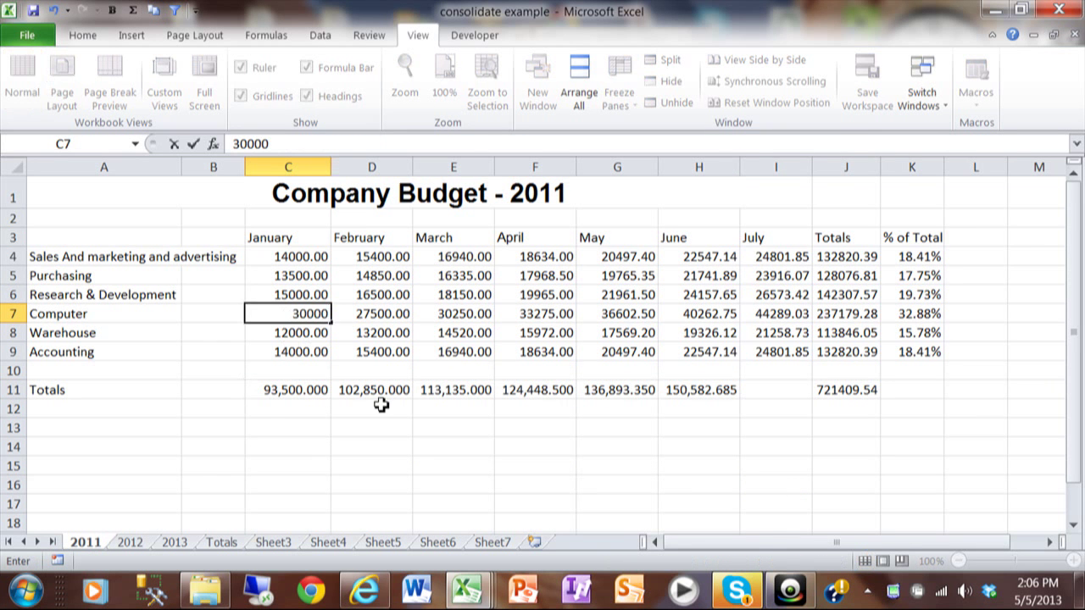
{"action": "key", "text": "Return"}
{"action": "type", "text": "145000"}
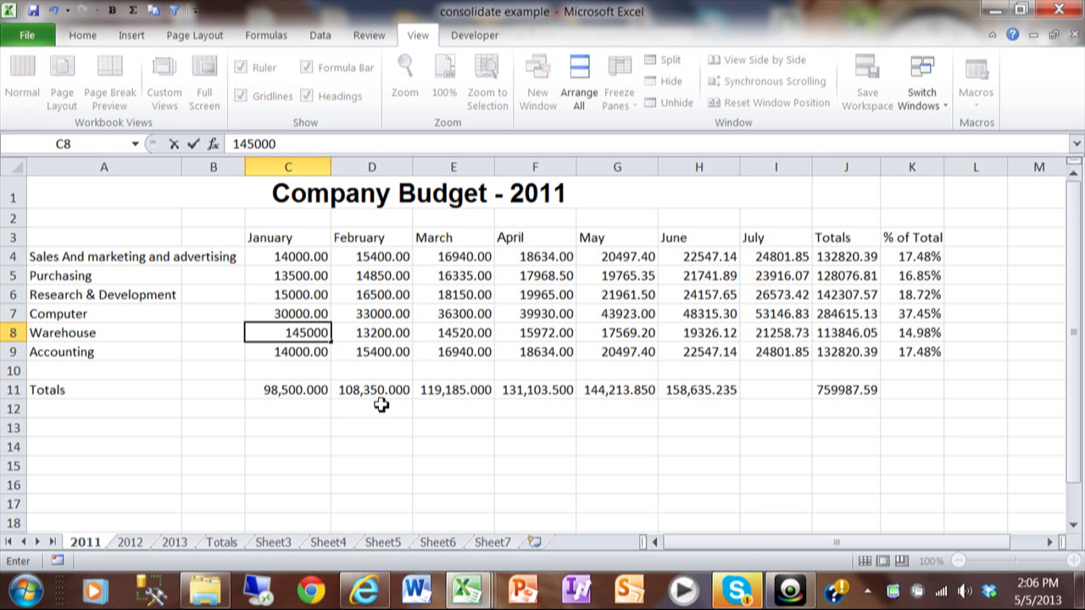
{"action": "key", "text": "BackSpace"}
{"action": "key", "text": "Return"}
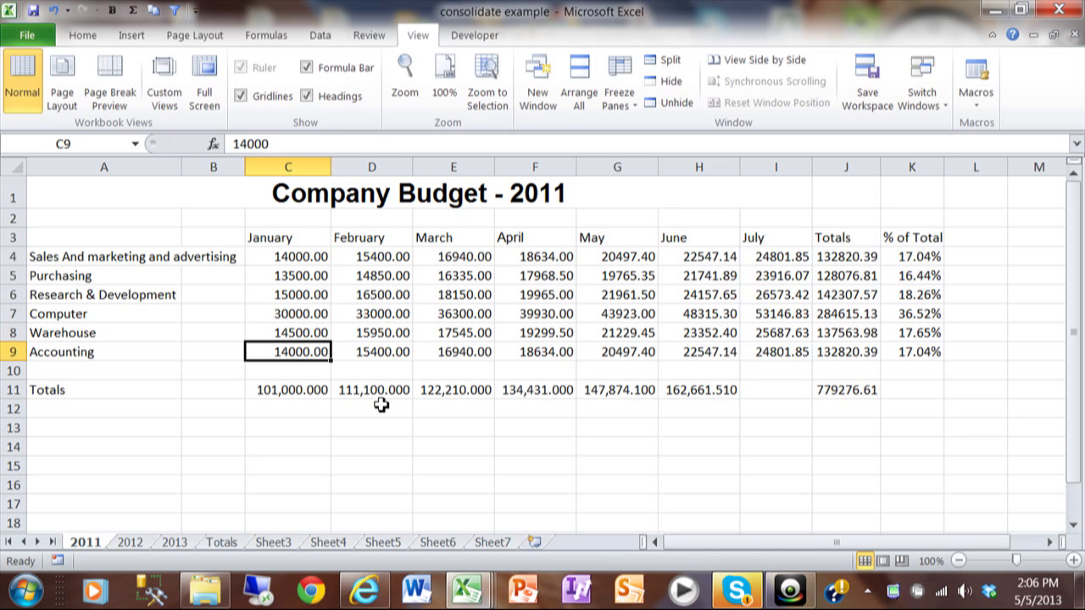
{"action": "type", "text": "16000"}
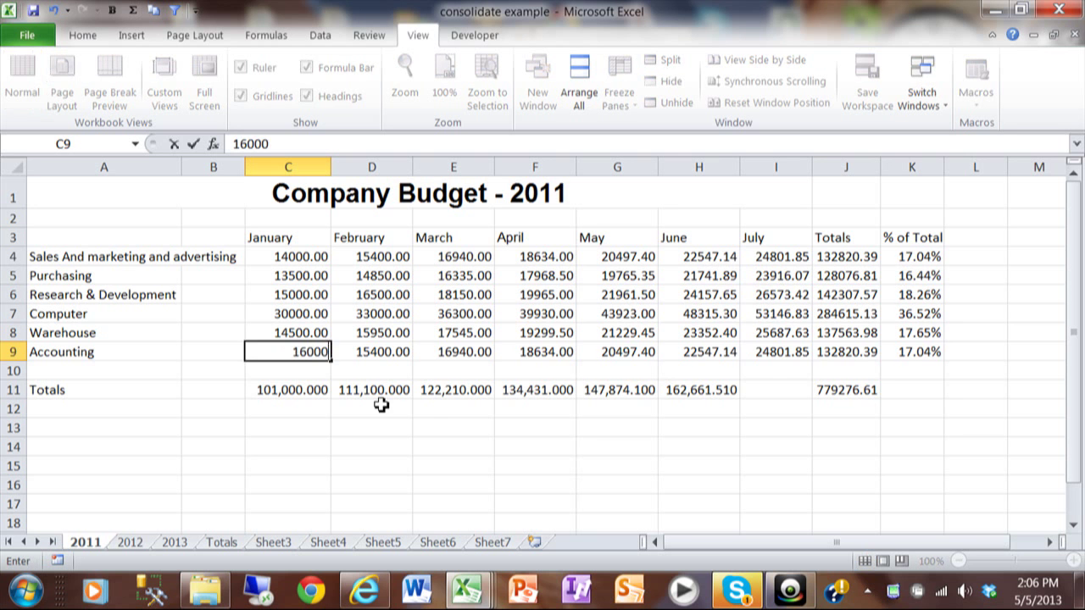
{"action": "key", "text": "Return"}
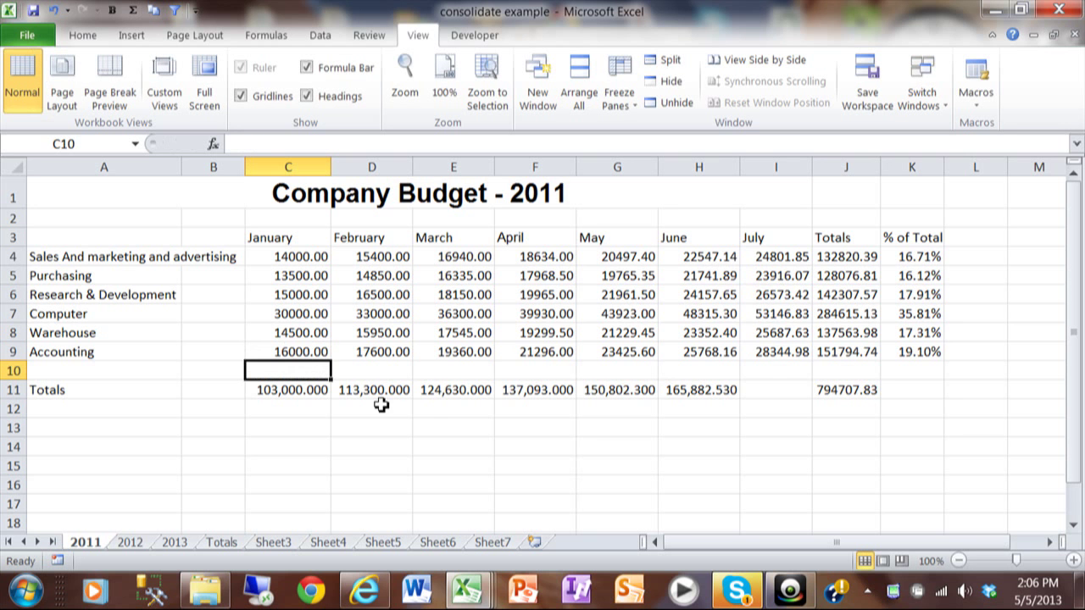
{"action": "left_click", "coordinate": [311, 389]}
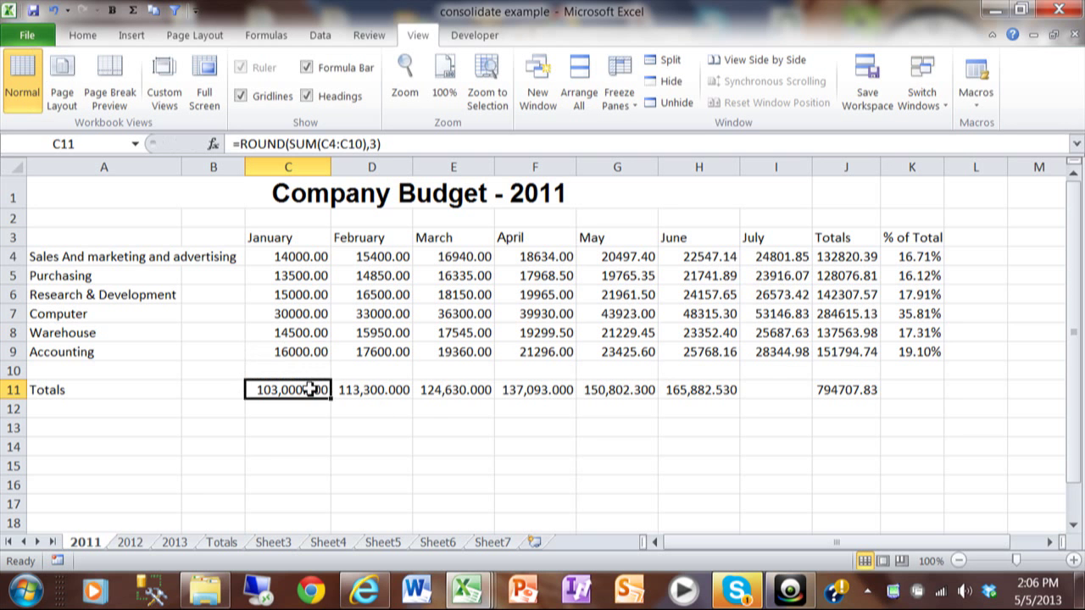
{"action": "left_click", "coordinate": [130, 542]}
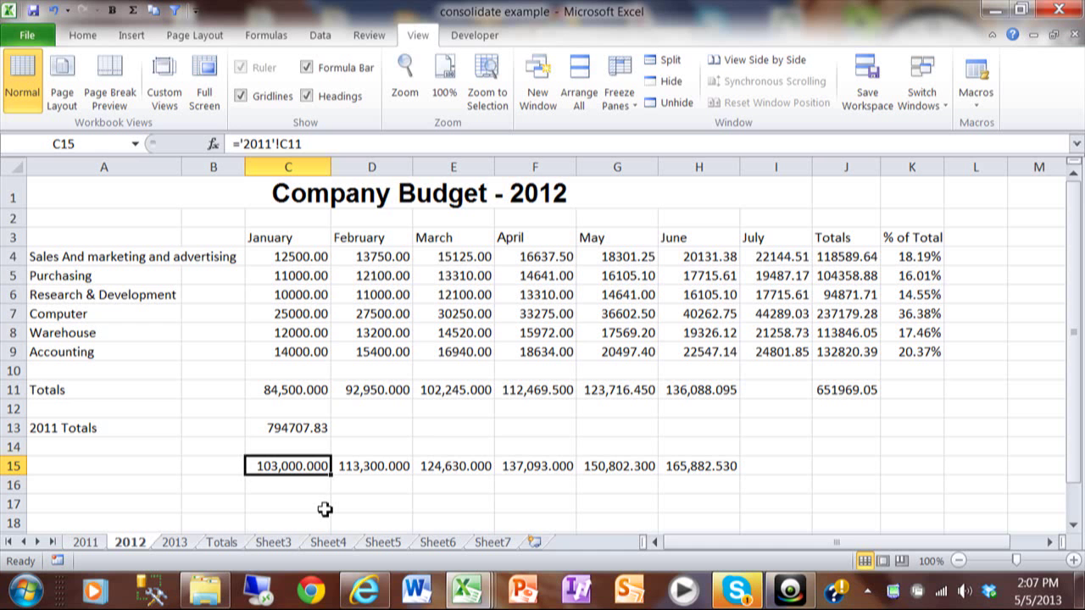
- Copy the January to June totals C11:H11 on the 2011 sheet
{"action": "left_click", "coordinate": [88, 545]}
{"action": "left_click", "coordinate": [286, 443]}
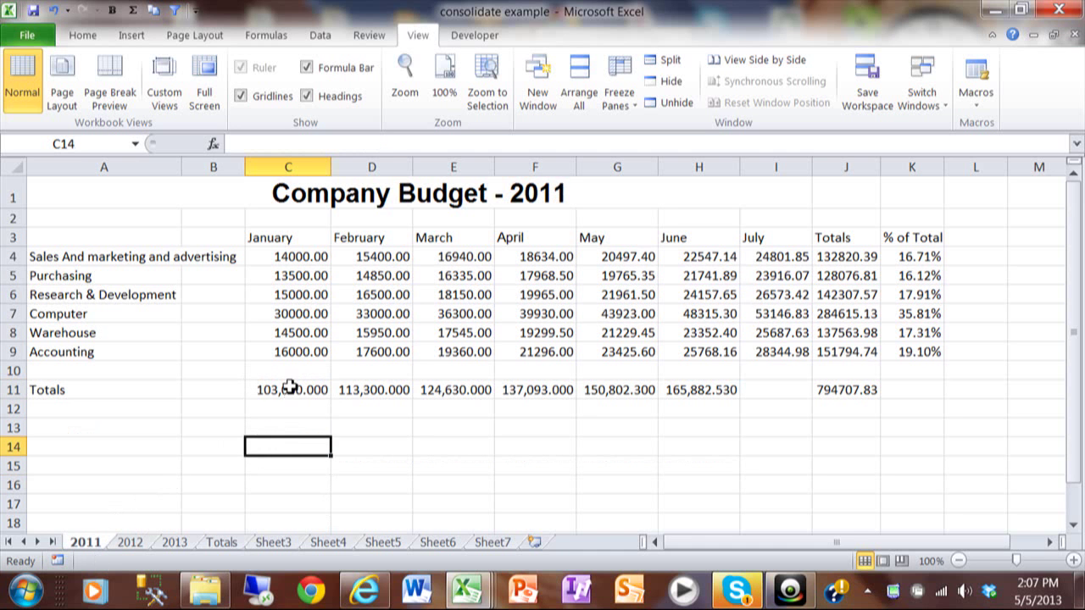
{"action": "left_click", "coordinate": [289, 388]}
{"action": "left_click_drag", "start_coordinate": [306, 379], "coordinate": [722, 391]}
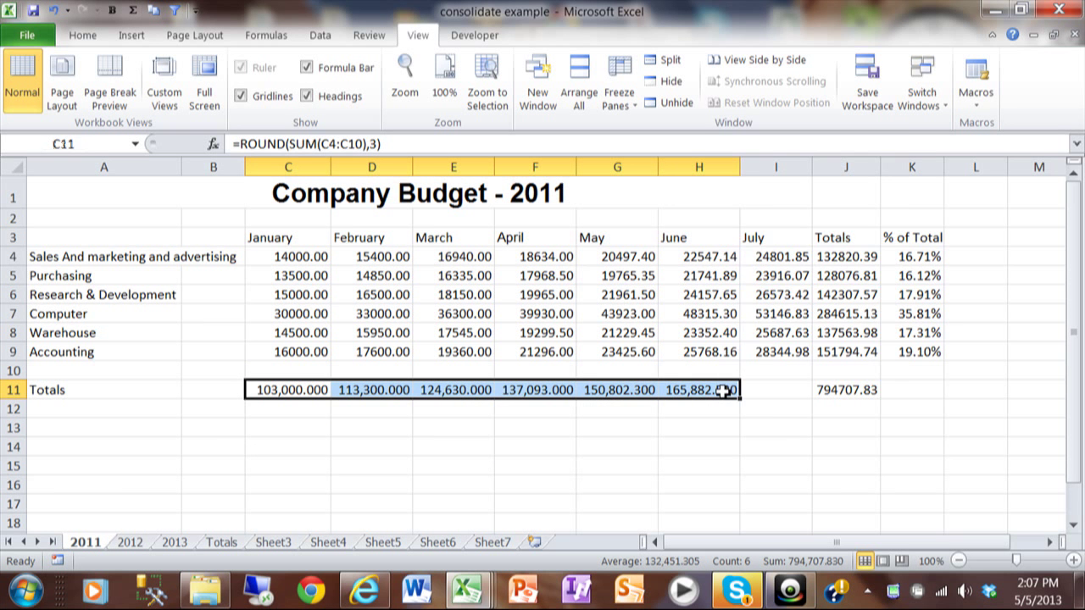
{"action": "right_click", "coordinate": [722, 391]}
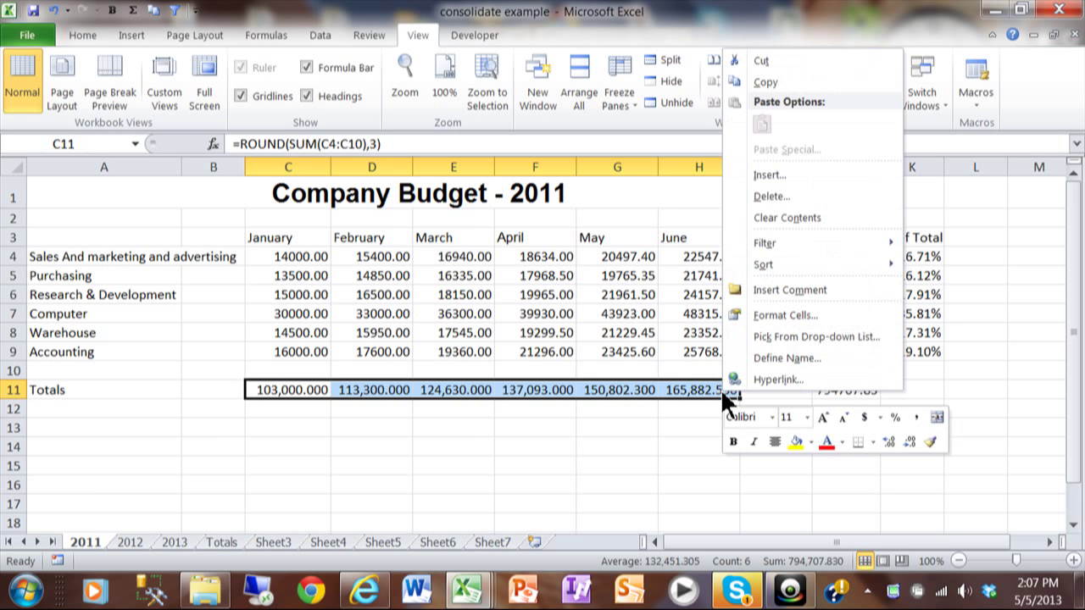
{"action": "left_click", "coordinate": [765, 83]}
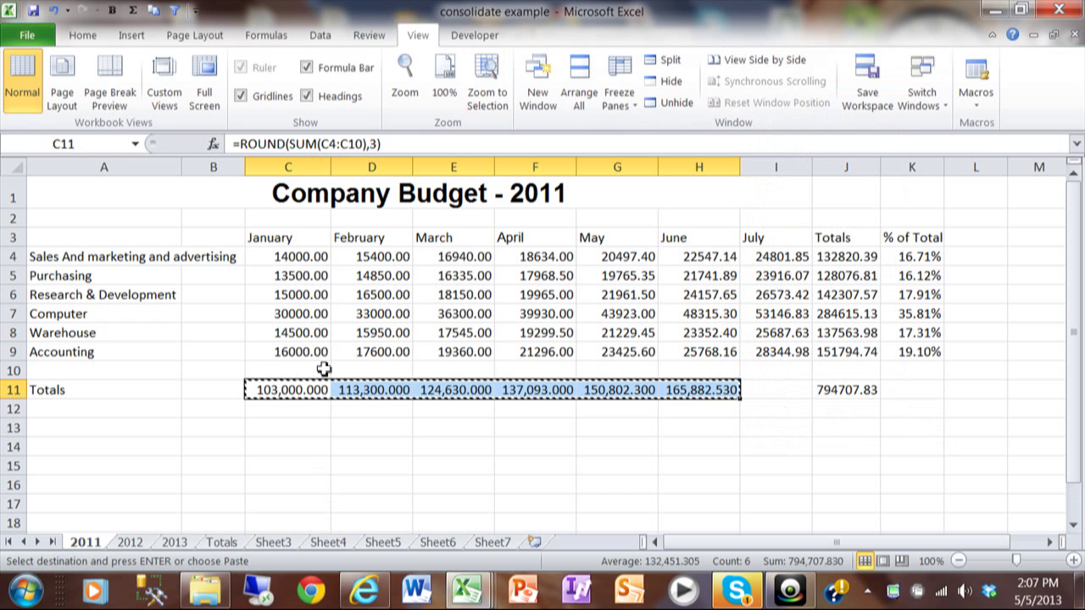
- Paste the copied totals as links starting at B5 on Sheet1 of Book2, and check the link formula in B5
{"action": "left_click", "coordinate": [928, 102]}
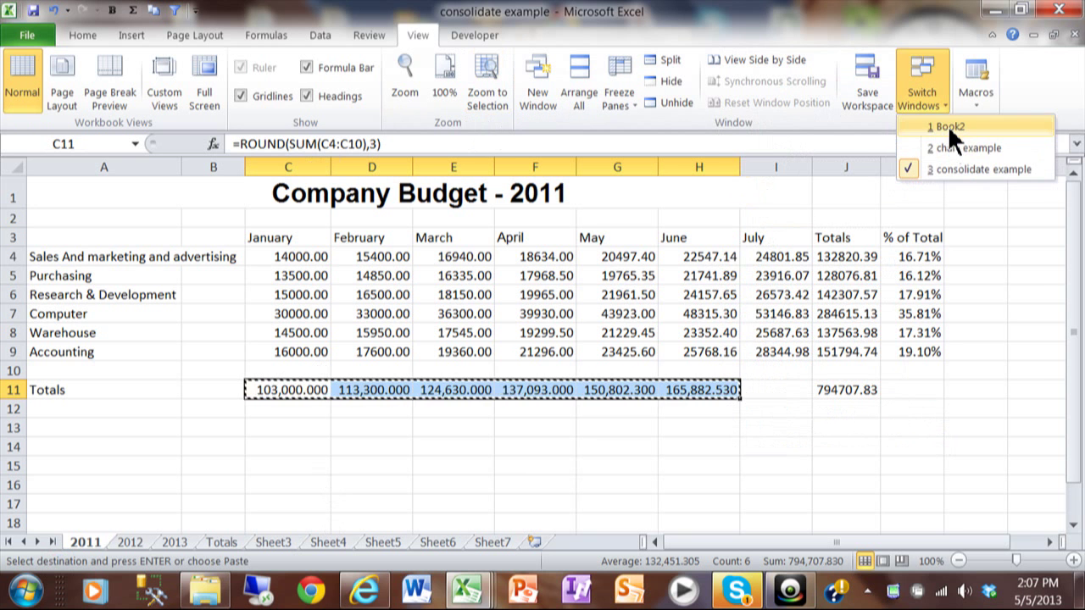
{"action": "left_click", "coordinate": [948, 125]}
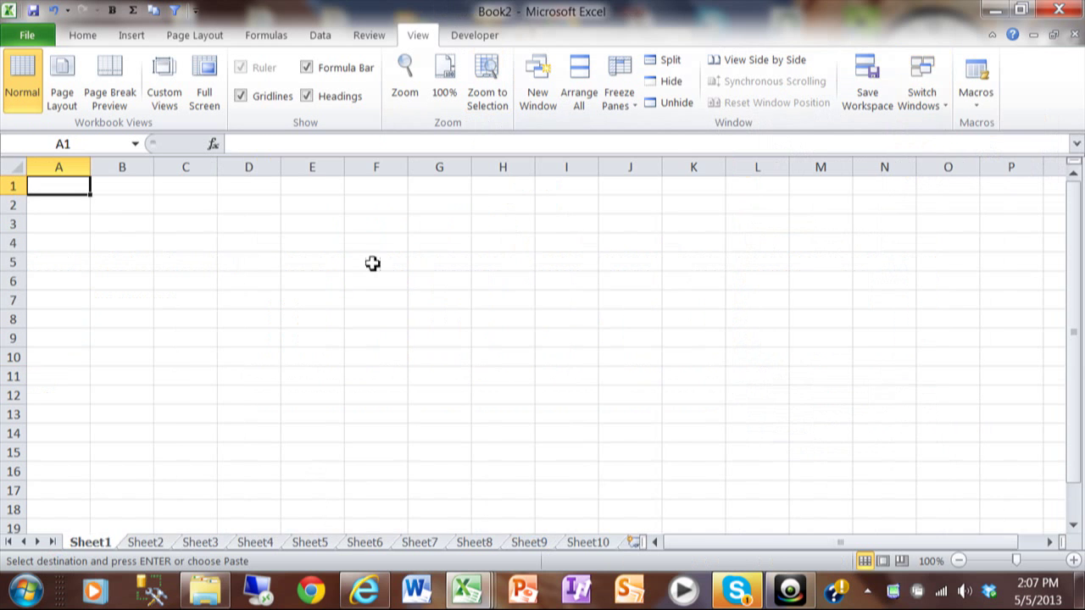
{"action": "right_click", "coordinate": [119, 265]}
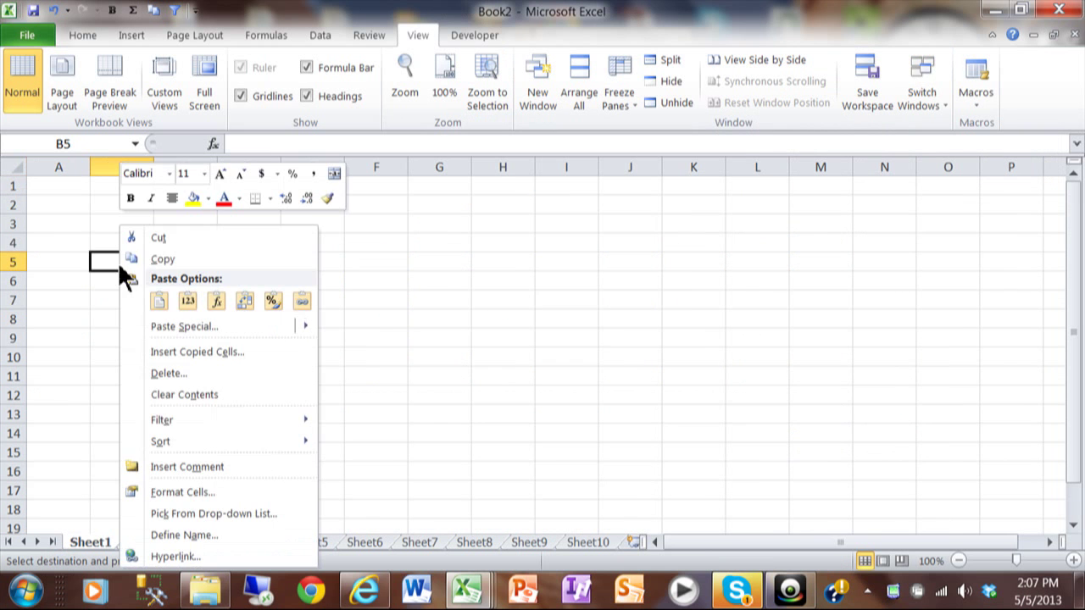
{"action": "left_click", "coordinate": [167, 327]}
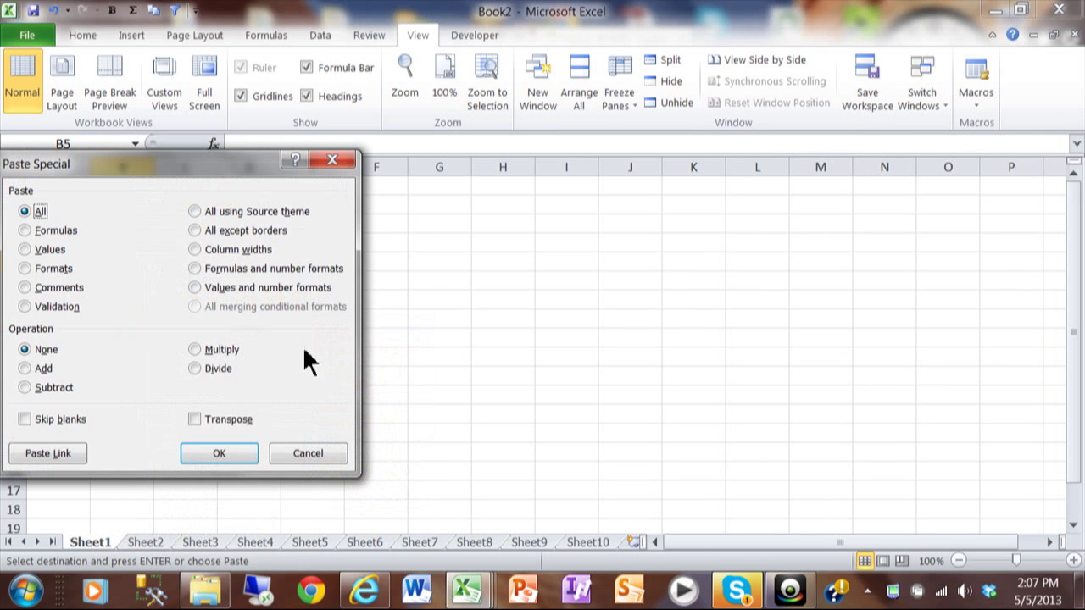
{"action": "left_click", "coordinate": [45, 451]}
{"action": "left_click", "coordinate": [249, 434]}
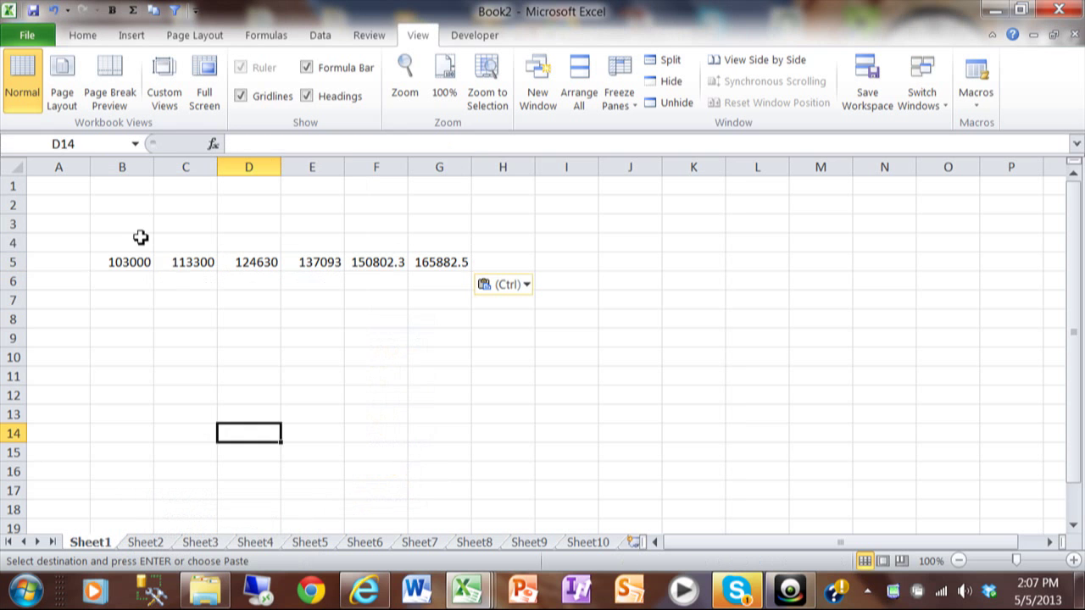
{"action": "left_click", "coordinate": [127, 266]}
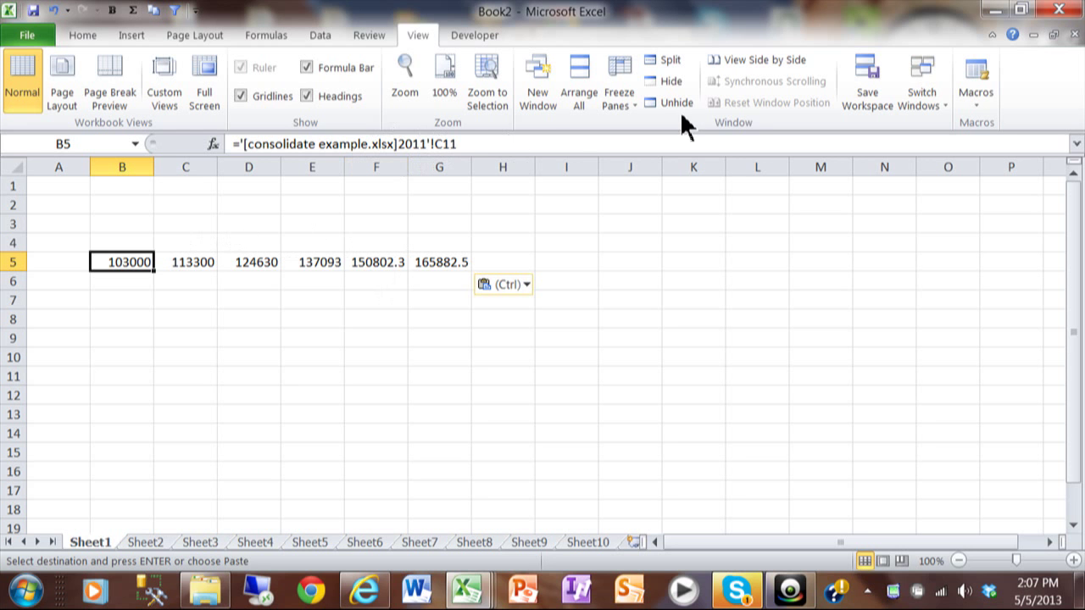
- Close Book2, saving it in My Documents as an Excel workbook named "new copy"
{"action": "left_click", "coordinate": [1075, 36]}
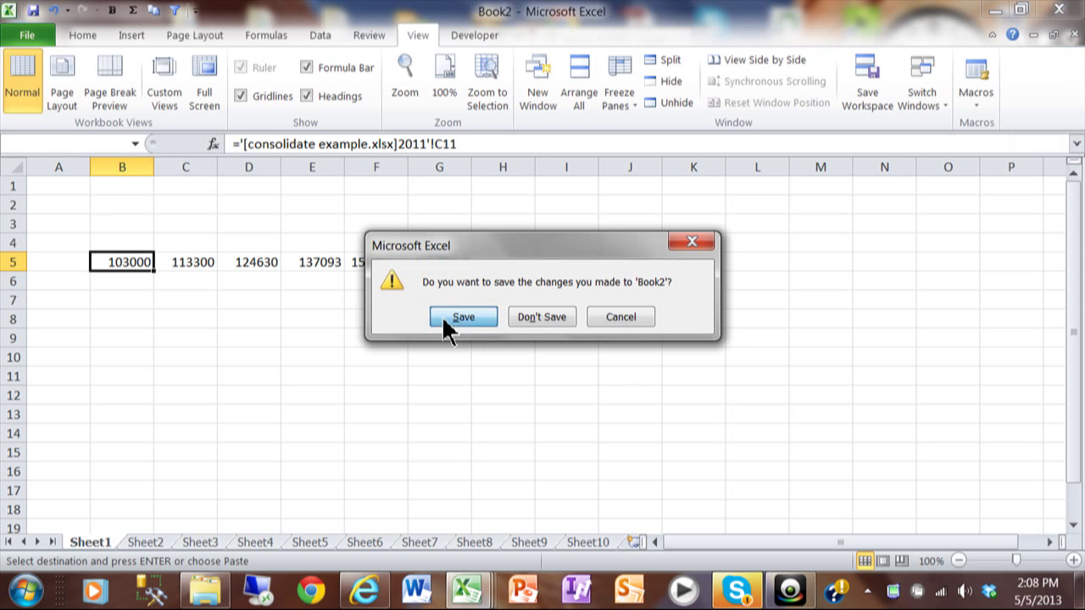
{"action": "left_click", "coordinate": [442, 320]}
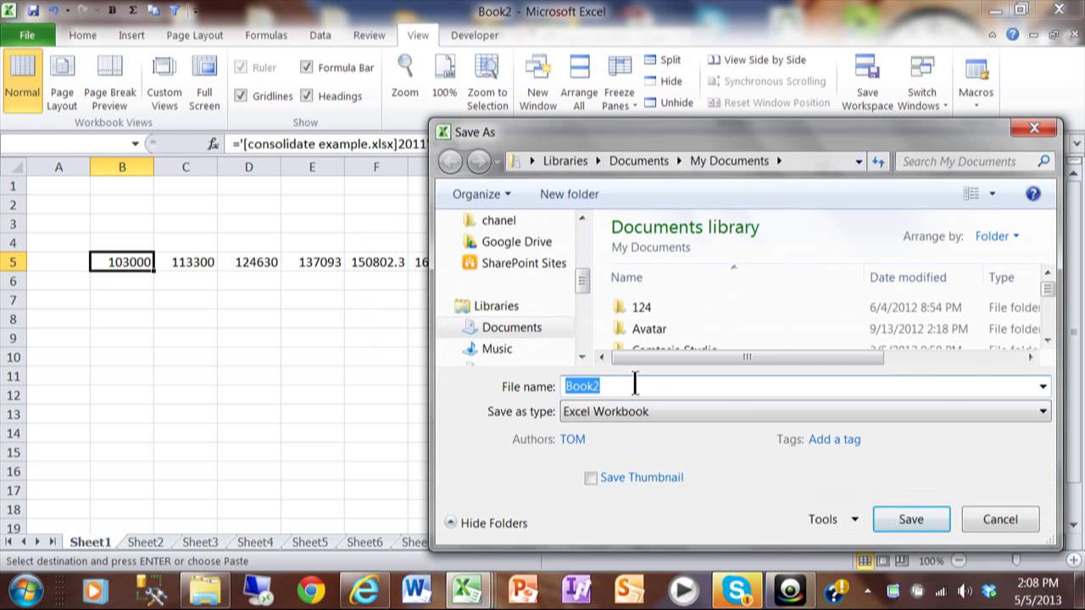
{"action": "type", "text": "new copy"}
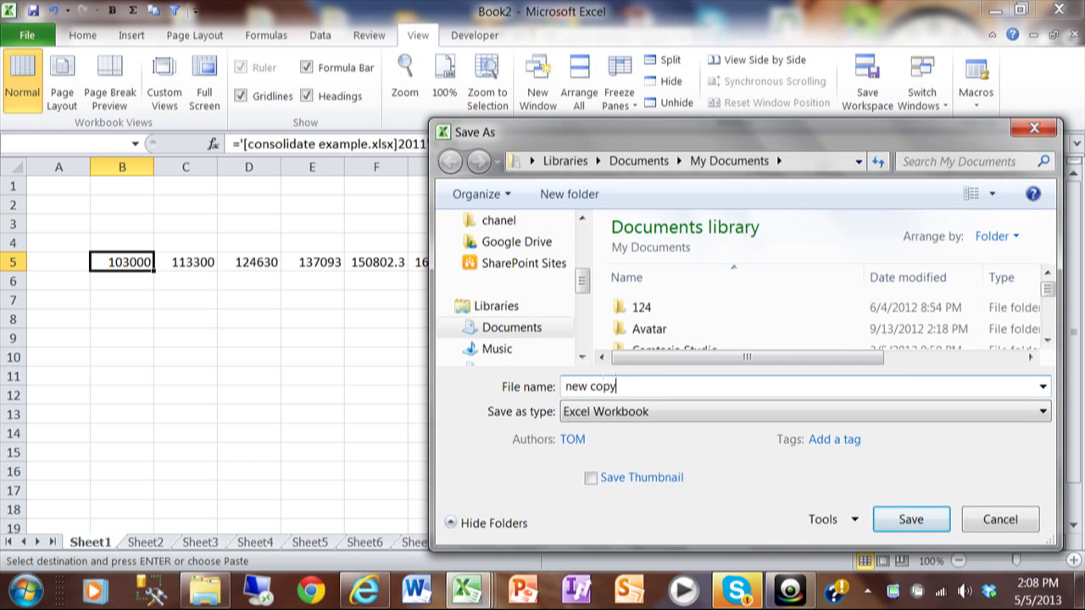
{"action": "key", "text": "Return"}
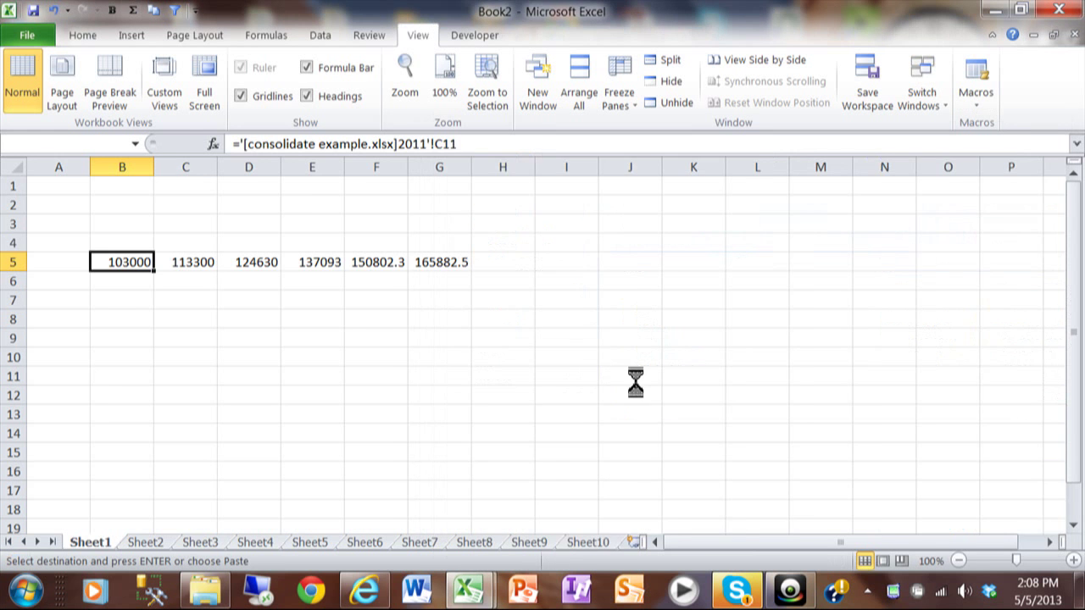
- On the 2011 sheet of consolidate example, set January Sales And marketing to 15500, Purchasing to 14000 and Research & Development to 16500
{"action": "key", "text": "ctrl+Tab"}
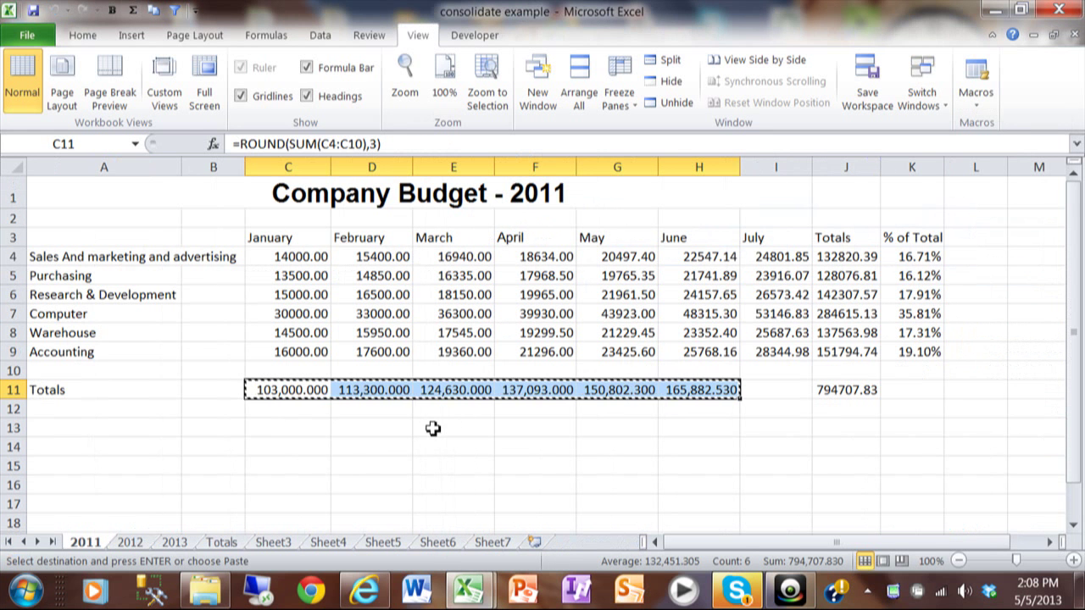
{"action": "left_click", "coordinate": [274, 418]}
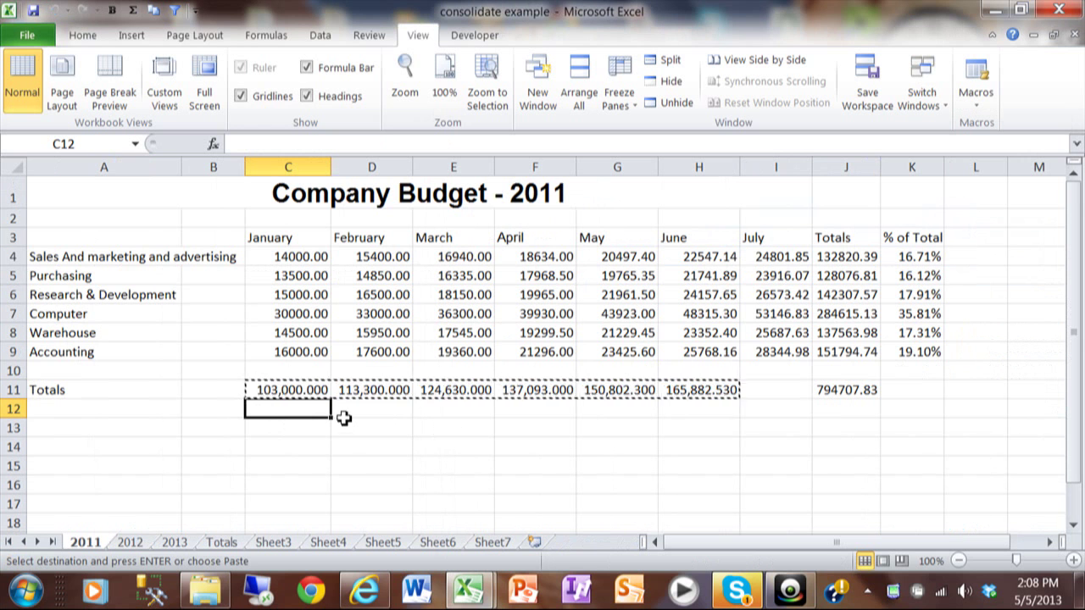
{"action": "key", "text": "Escape"}
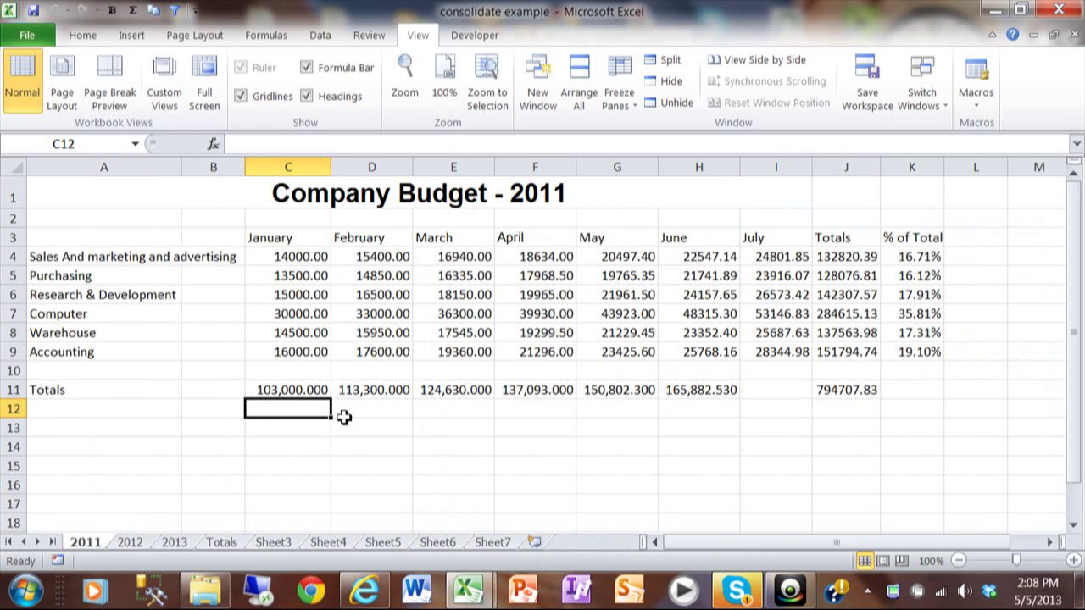
{"action": "left_click", "coordinate": [292, 256]}
{"action": "type", "text": "15500"}
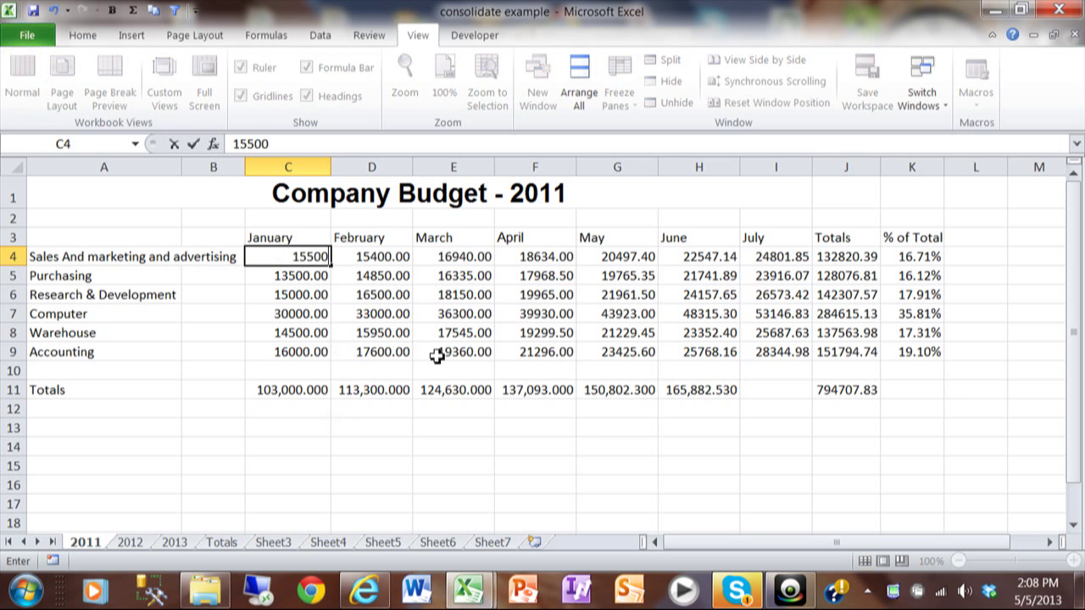
{"action": "key", "text": "Return"}
{"action": "type", "text": "14000"}
{"action": "key", "text": "Return"}
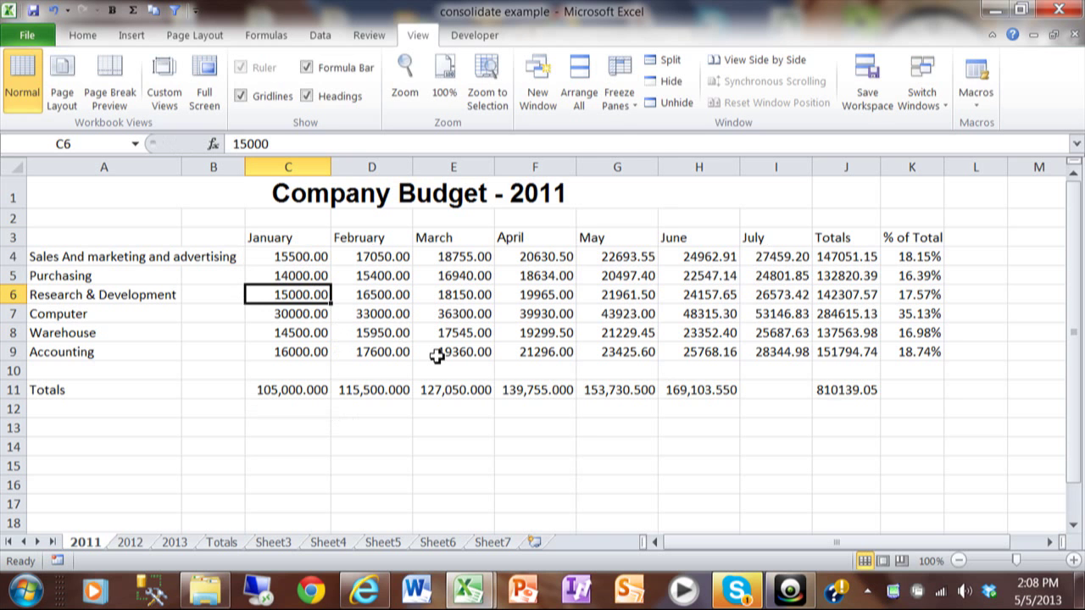
{"action": "type", "text": "16500"}
{"action": "key", "text": "Return"}
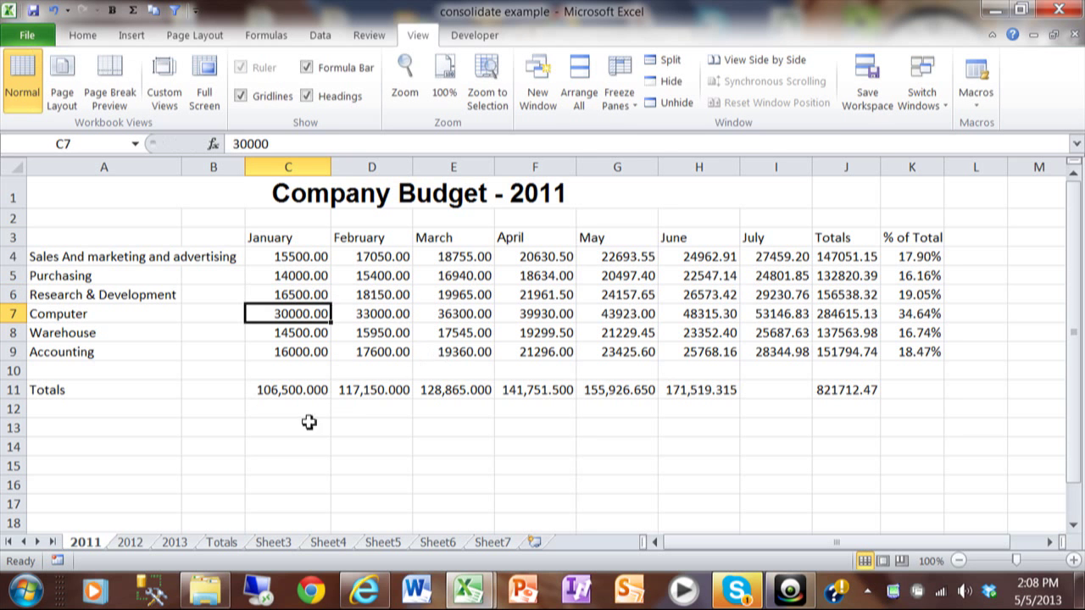
- Reopen the recent workbook "new copy" and check its linked totals in row 5
{"action": "left_click", "coordinate": [39, 37]}
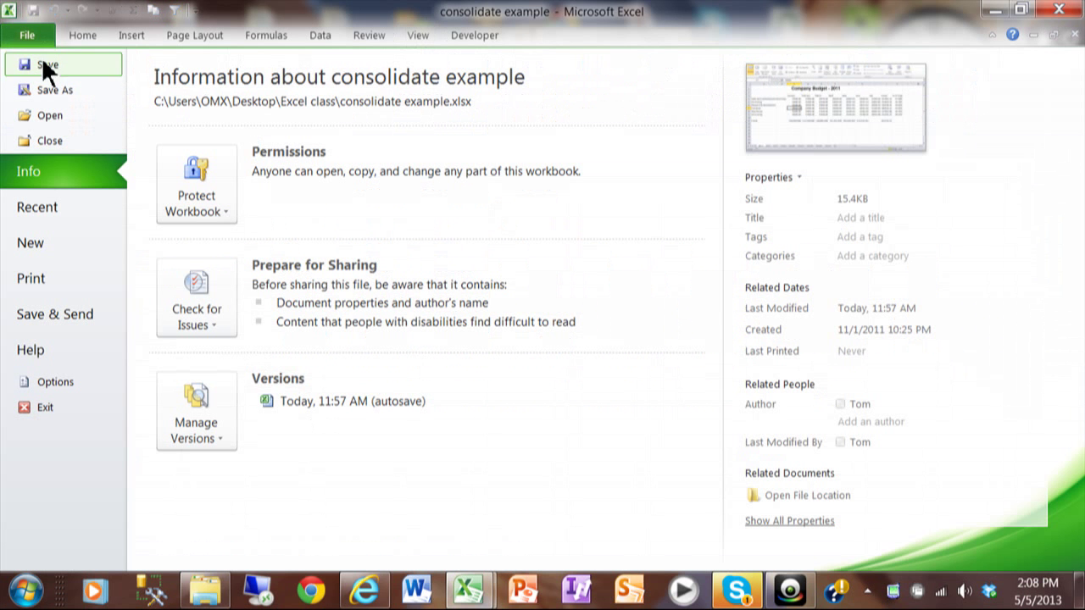
{"action": "left_click", "coordinate": [58, 205]}
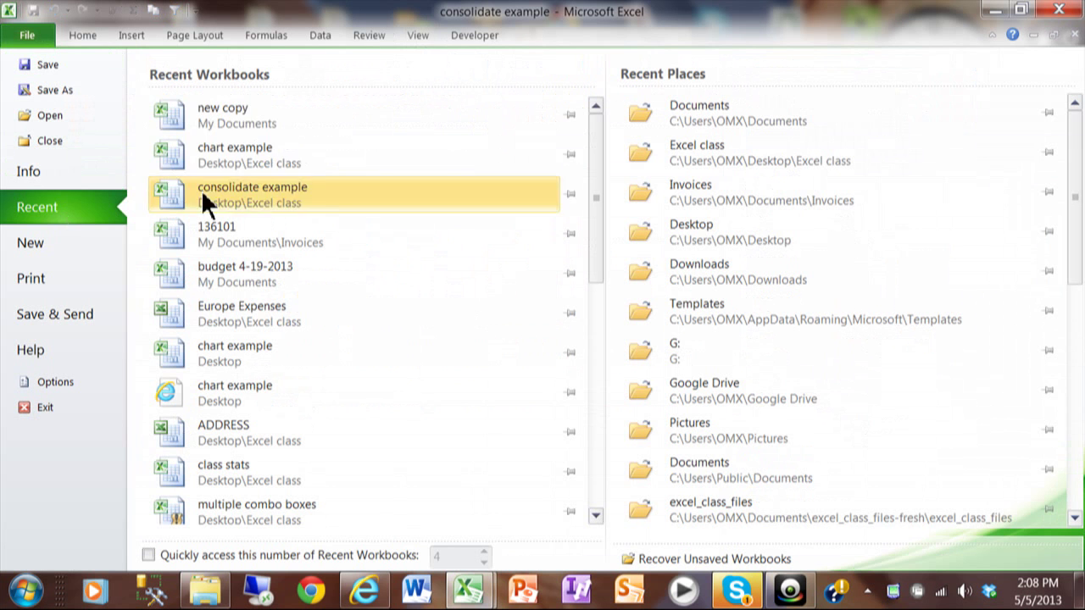
{"action": "left_click", "coordinate": [334, 113]}
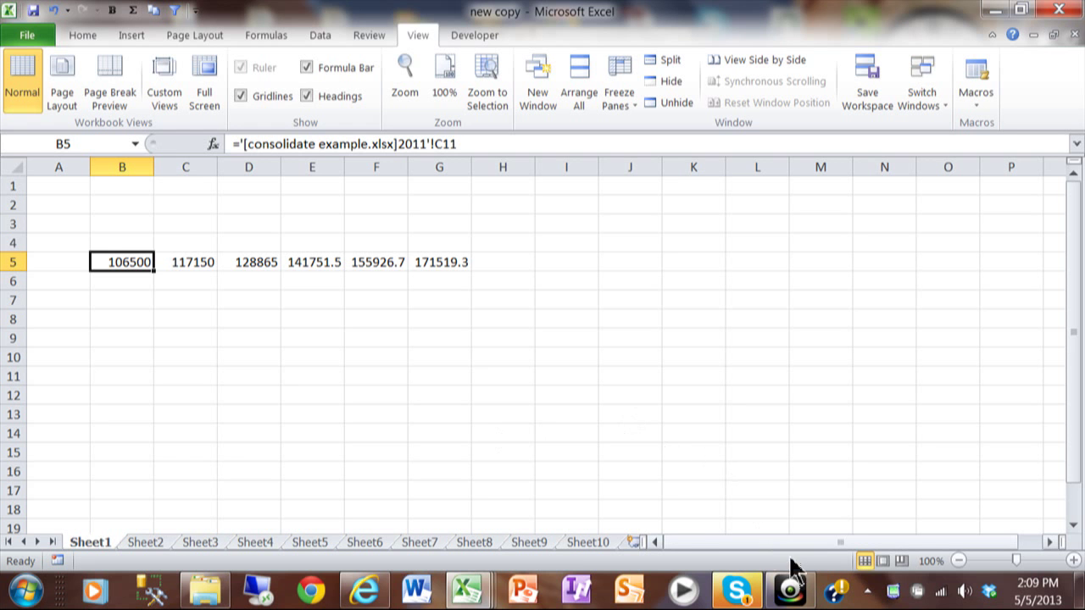
{"action": "mouse_move", "coordinate": [790, 594]}
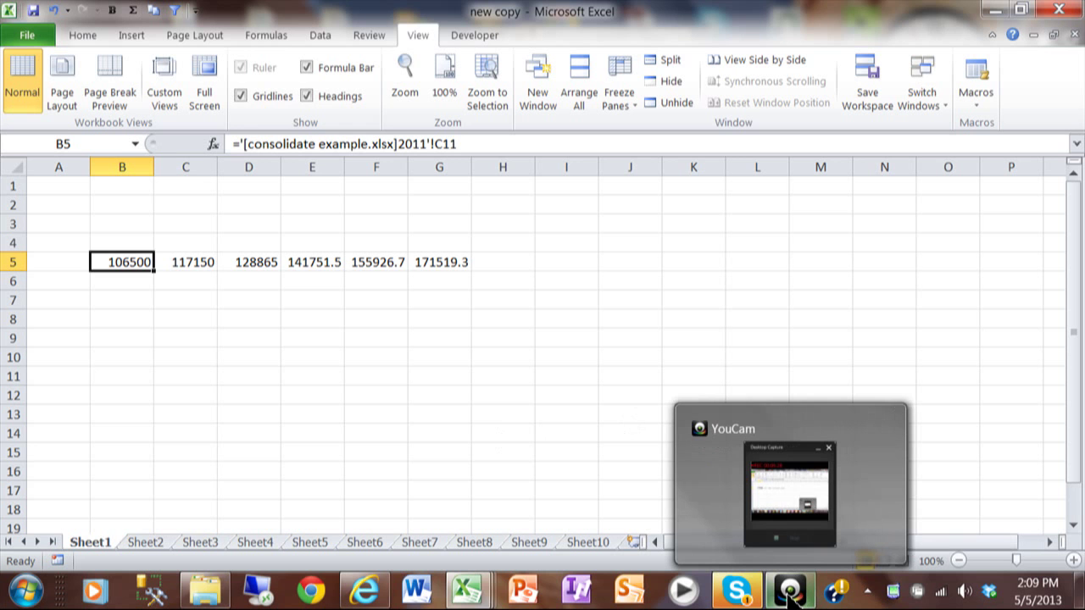
{"action": "left_click", "coordinate": [788, 593]}
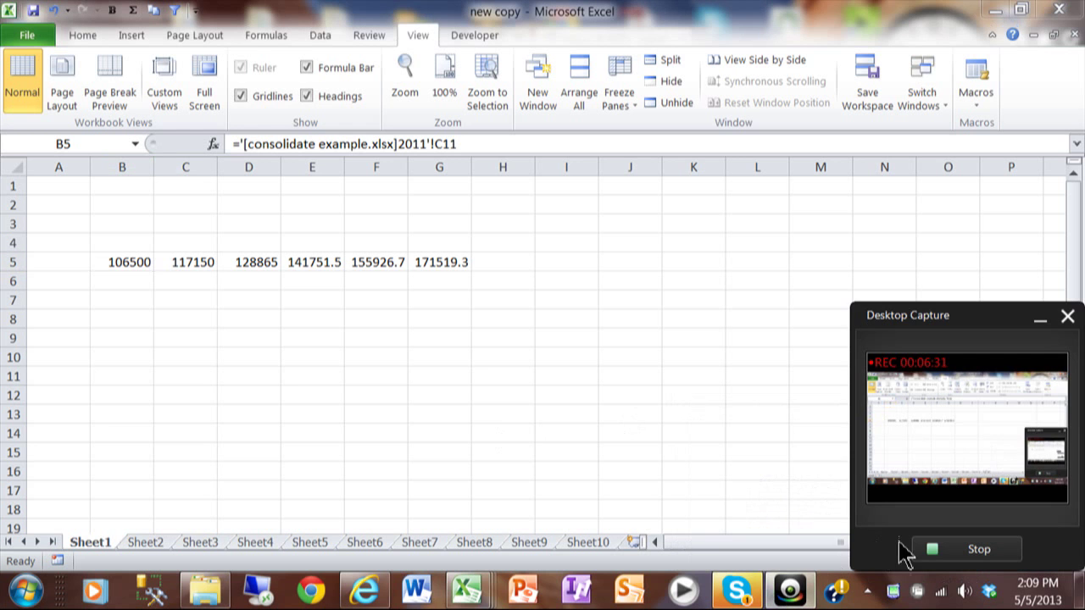